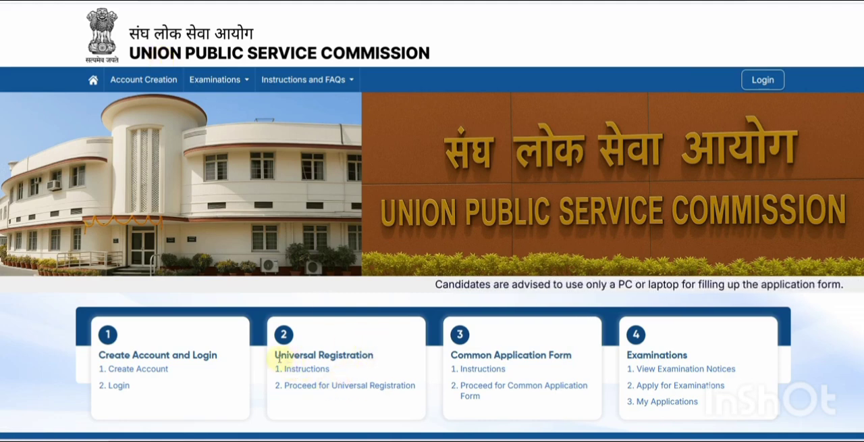
Open the Apply for Examinations login page, view its URN, email and mobile OTP login options, and return to the home page.
drag(278, 357, 383, 351)
click(383, 352)
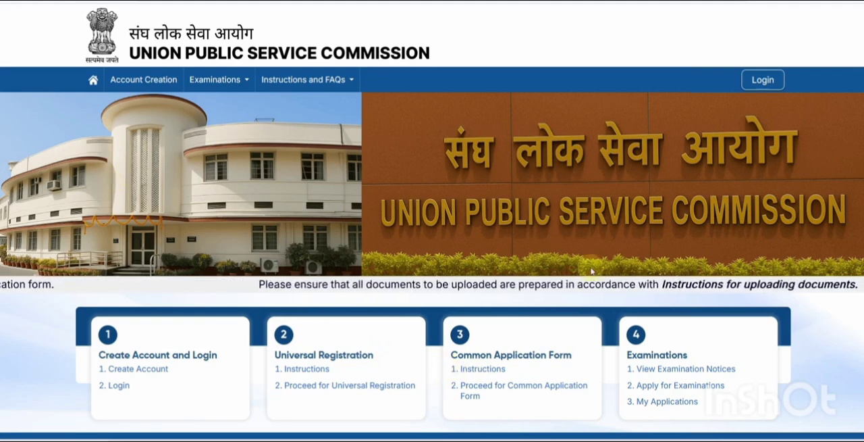
click(667, 386)
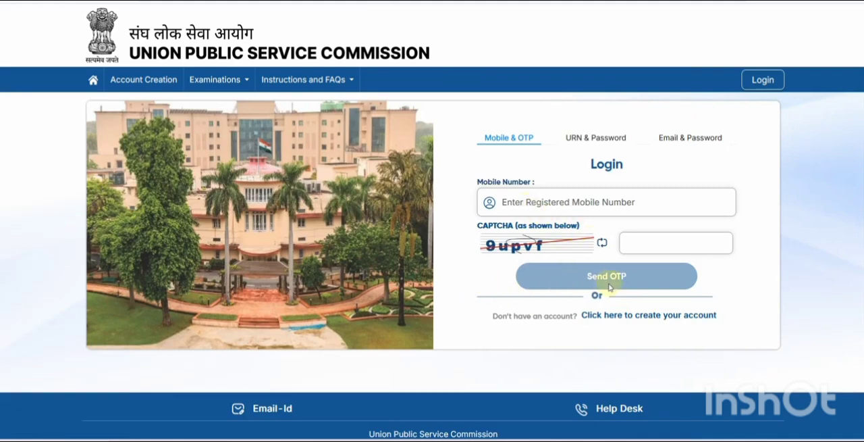
click(582, 138)
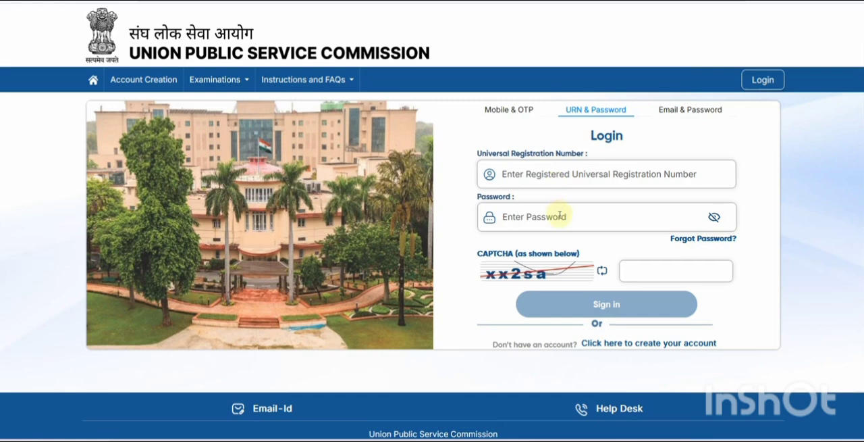
click(679, 113)
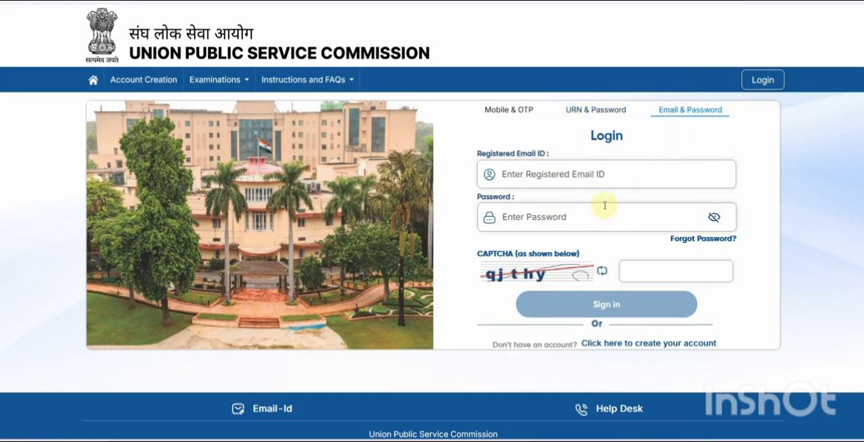
click(510, 111)
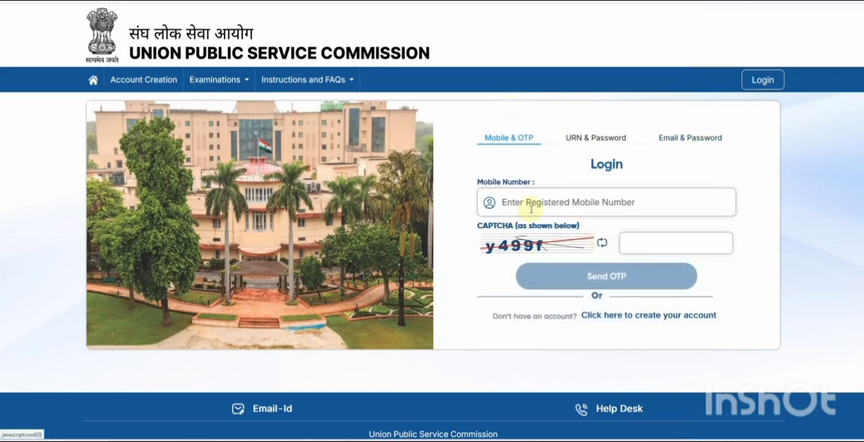
click(93, 81)
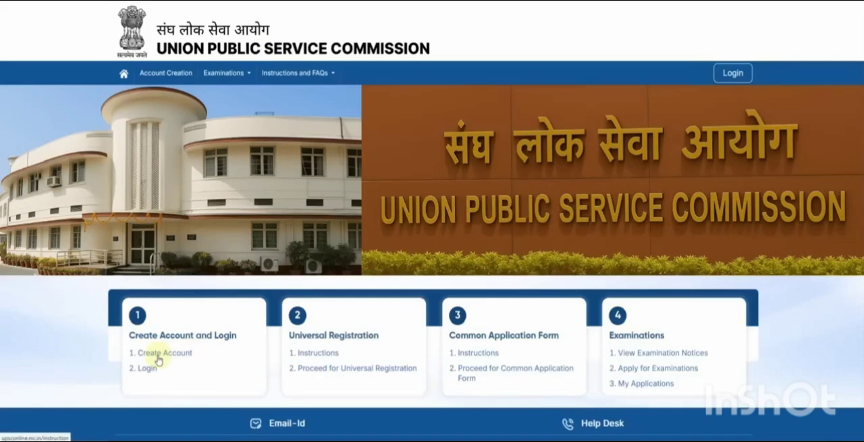
Start creating an account, accept the declaration under the instructions, and proceed for account creation.
click(158, 357)
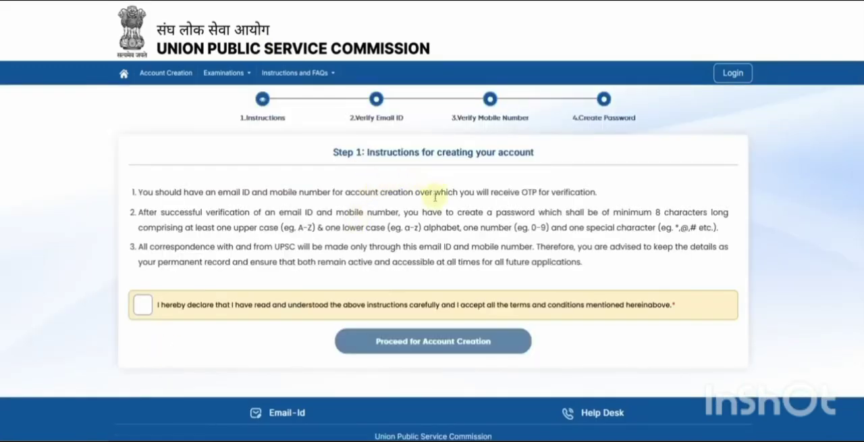
click(138, 307)
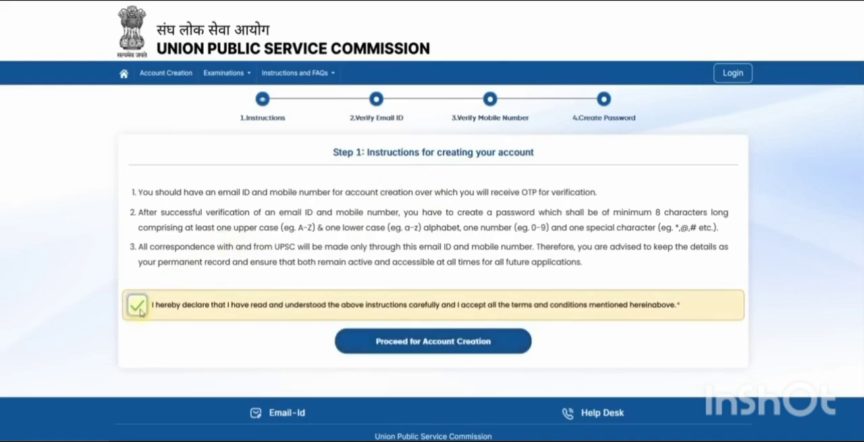
click(413, 349)
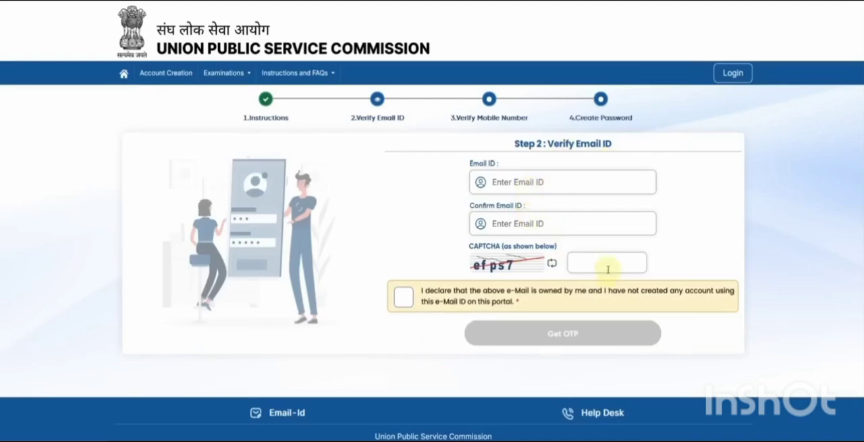
Accept the e-mail ownership declaration and request its OTP, and accept the mobile number ownership declaration.
click(404, 296)
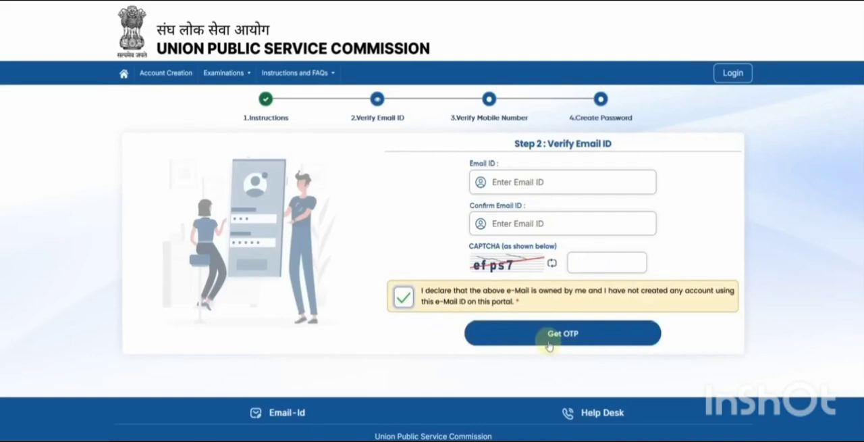
click(549, 345)
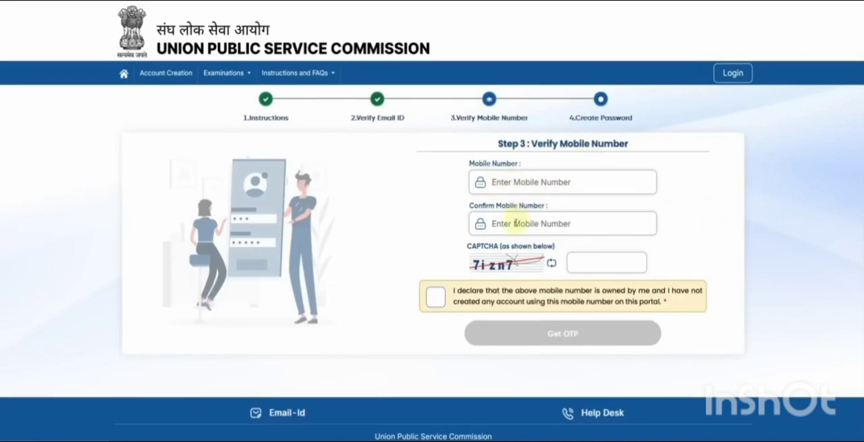
click(436, 297)
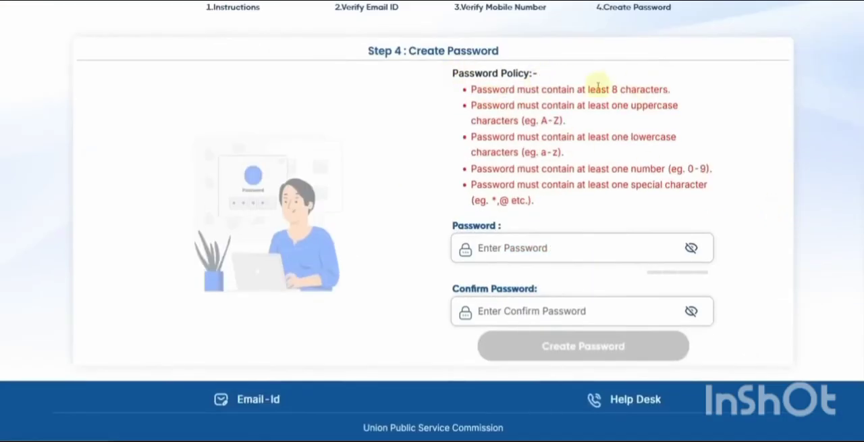
Review the password policy and enter a new account password following it, with the typed characters shown.
drag(623, 108, 643, 110)
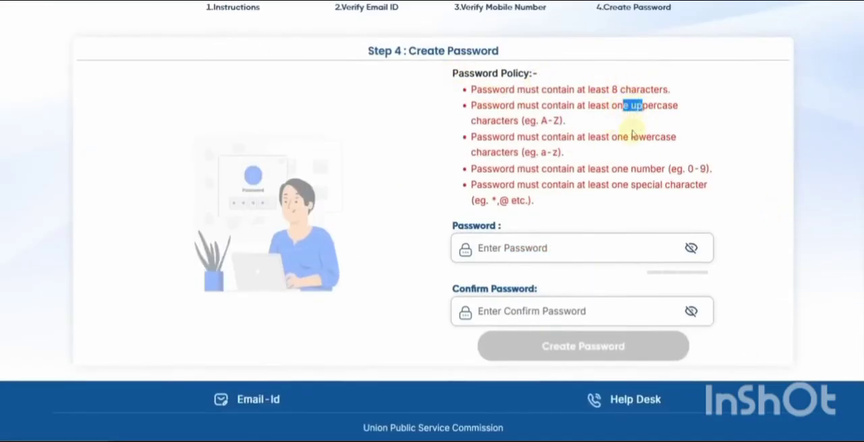
drag(631, 136, 646, 137)
click(633, 168)
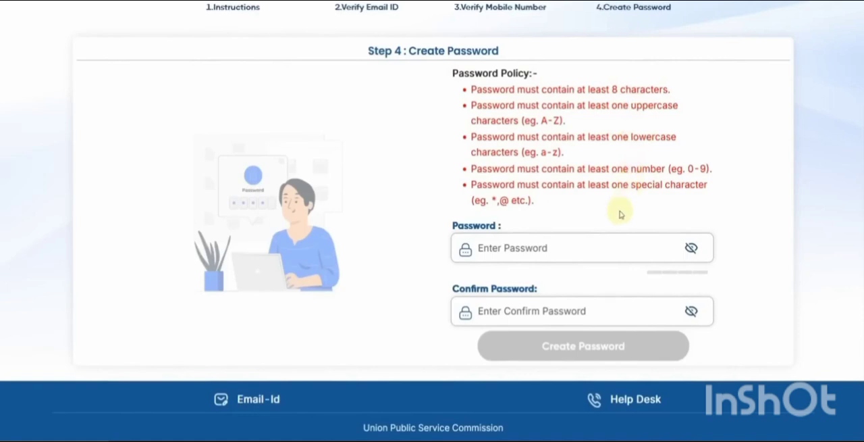
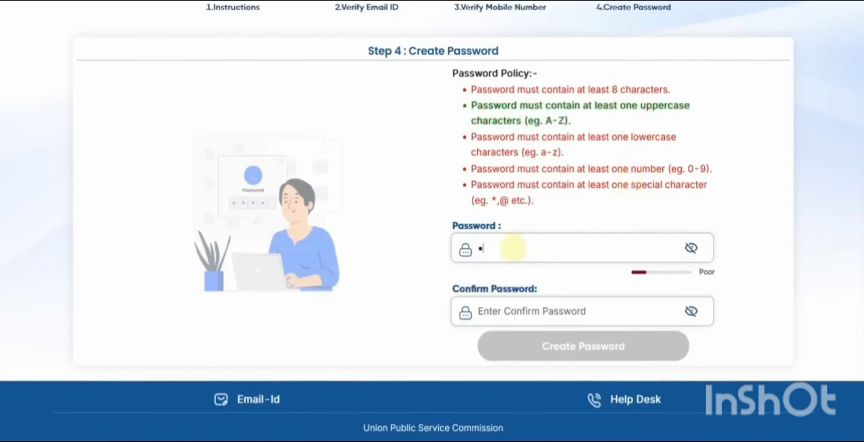
click(692, 248)
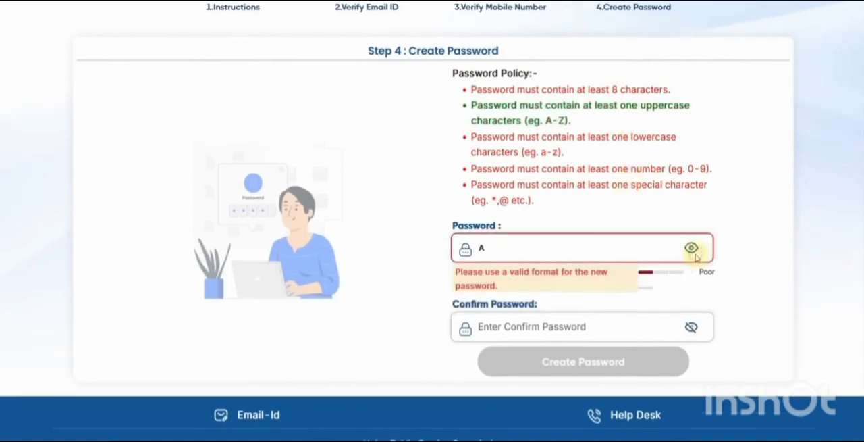
click(555, 251)
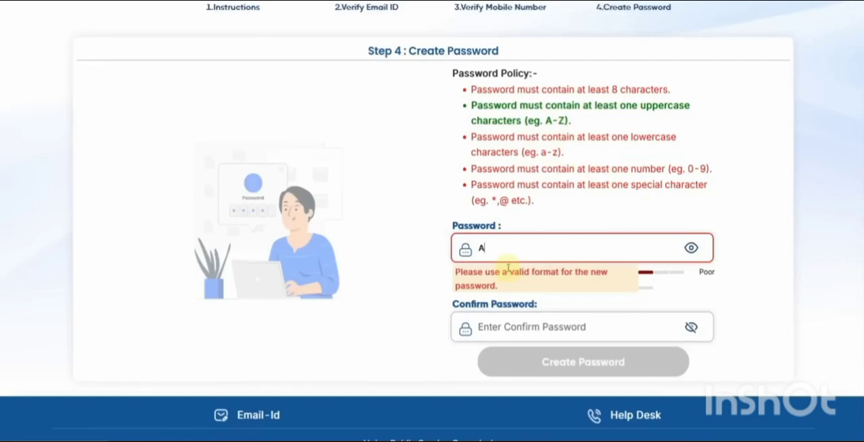
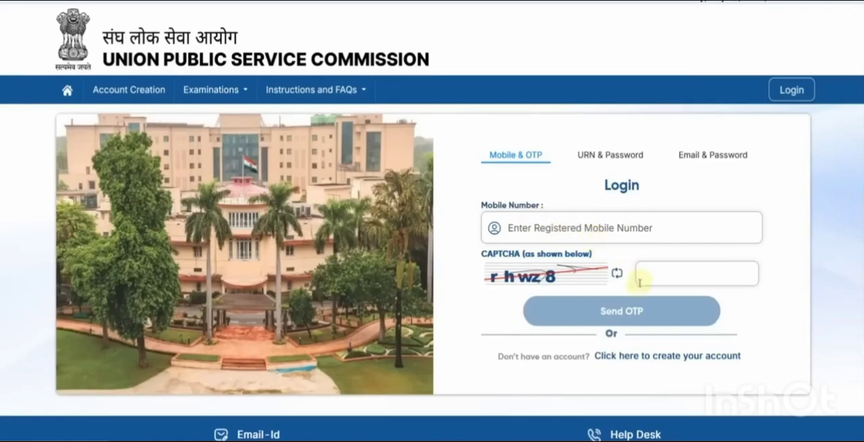
View the URN & Password and Email & Password login options, and return to Mobile & OTP login.
click(611, 161)
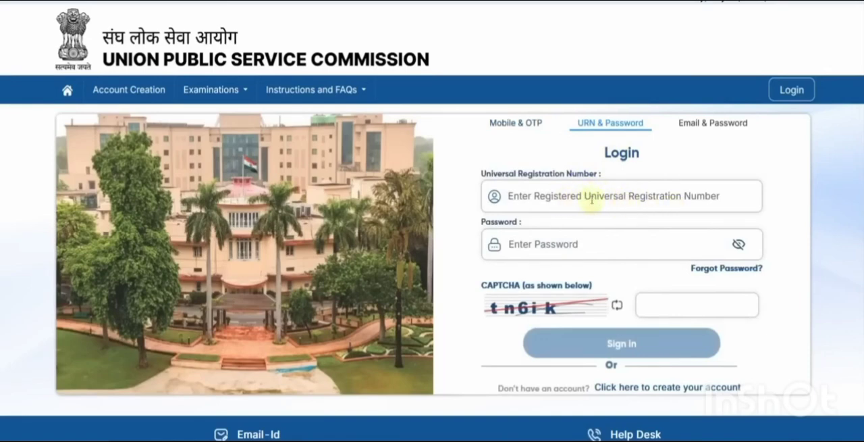
click(709, 123)
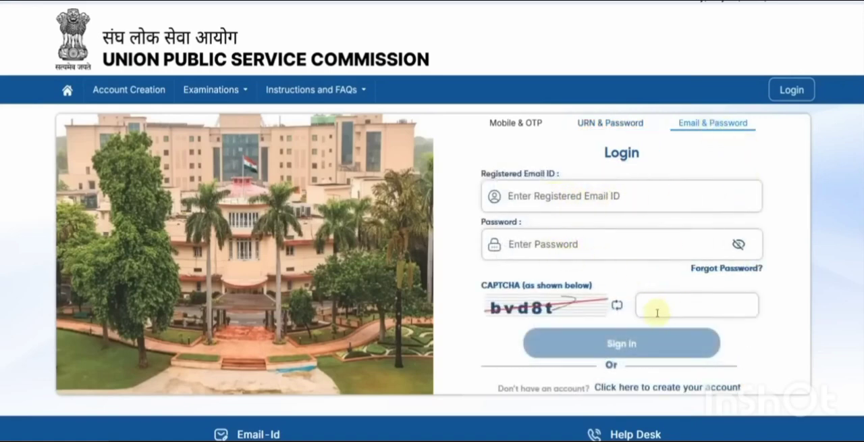
click(603, 126)
click(516, 124)
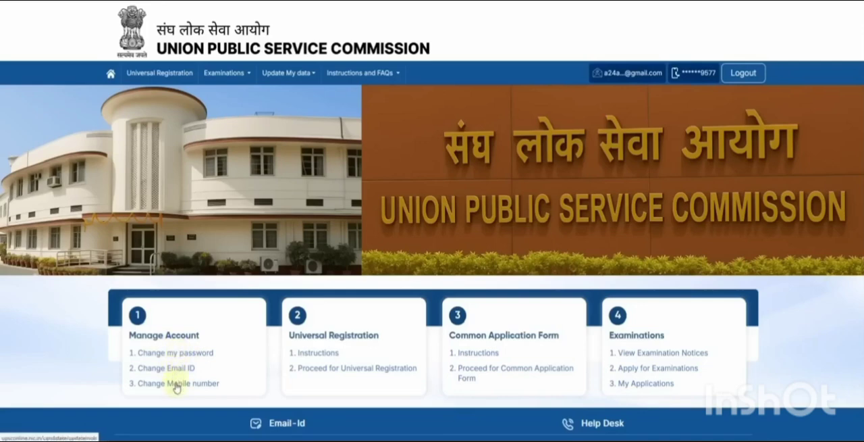
Open the Universal Registration instructions, read the identity, matriculation and Aadhaar requirements, and proceed for Universal Registration.
click(313, 355)
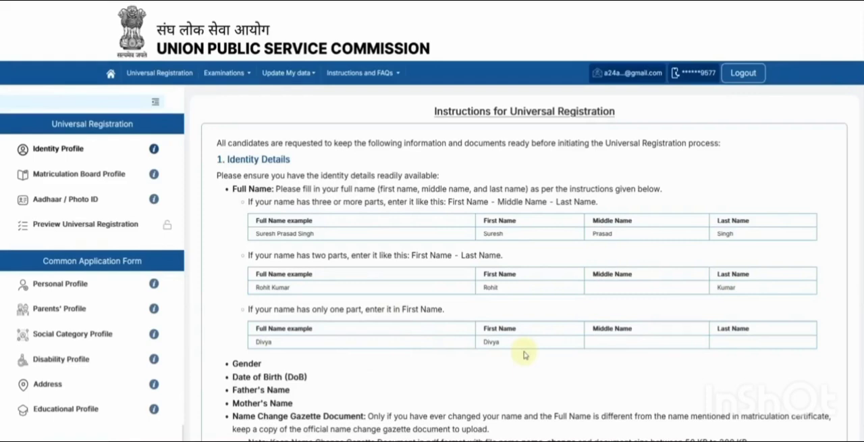
scroll(435, 368, down, 4)
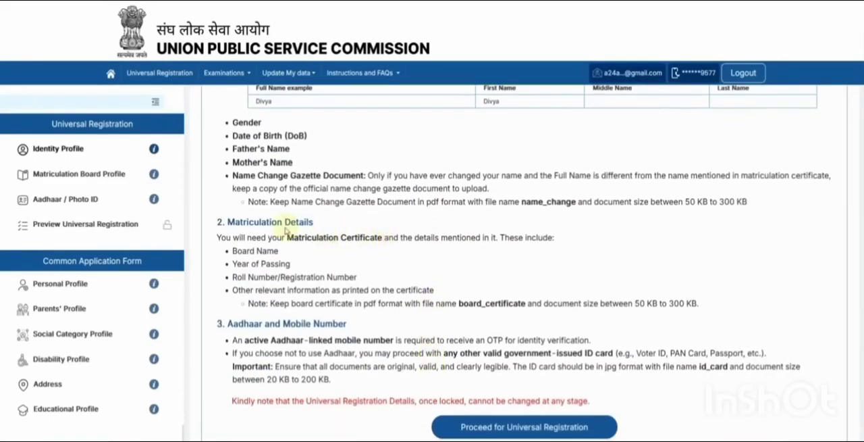
scroll(323, 243, down, 1)
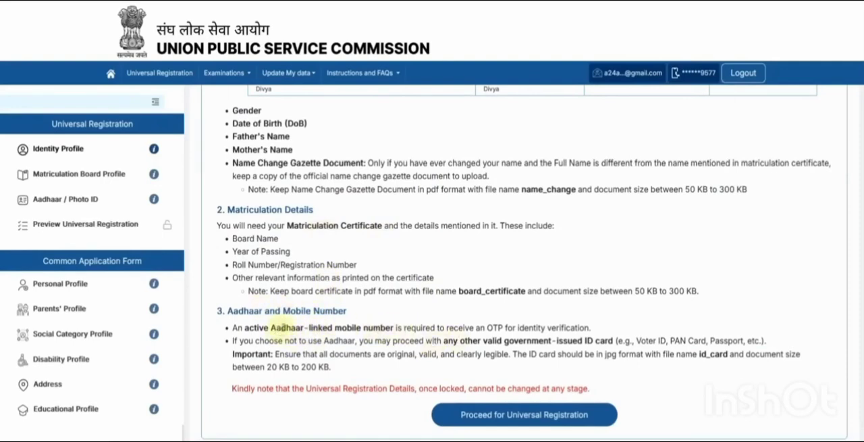
drag(295, 328, 371, 325)
click(398, 333)
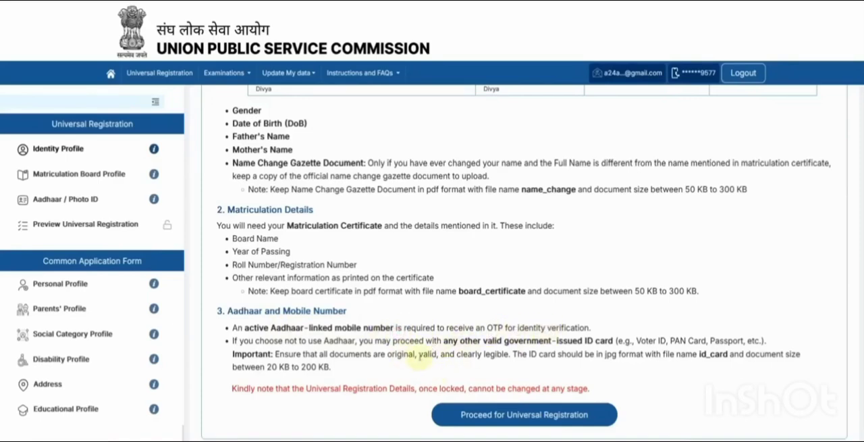
click(513, 420)
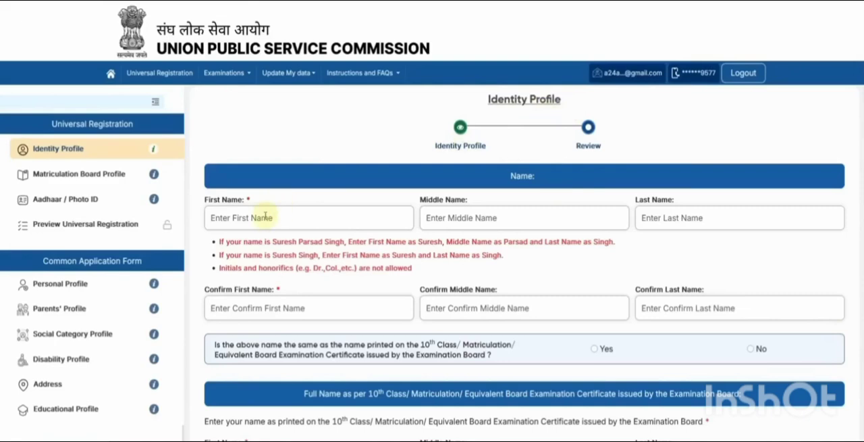
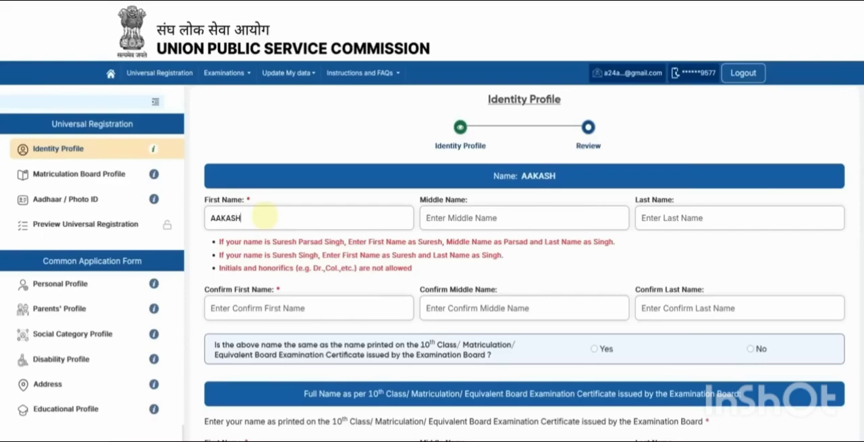
Enter the candidate's first and last name in the Identity Profile, leaving the middle name empty.
key(Tab)
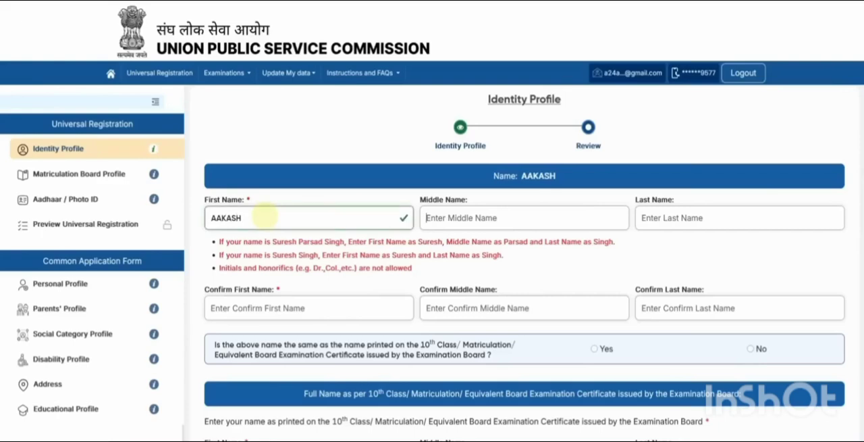
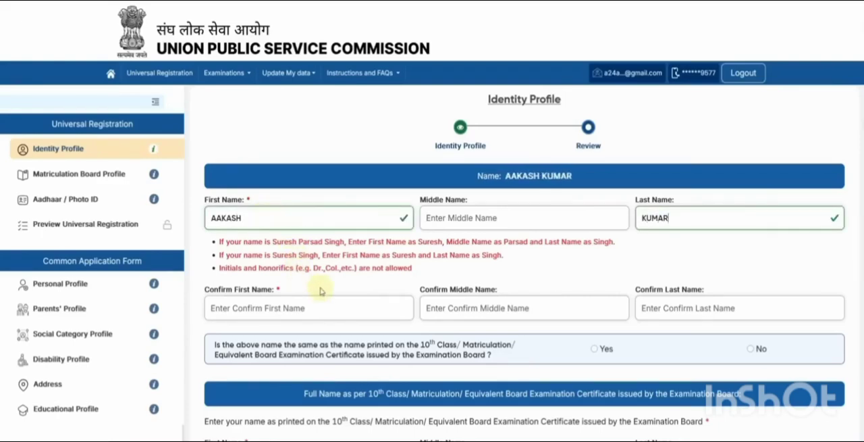
Re-enter the candidate's first and last name for confirmation and answer Yes to the name matching the 10th class certificate.
click(284, 304)
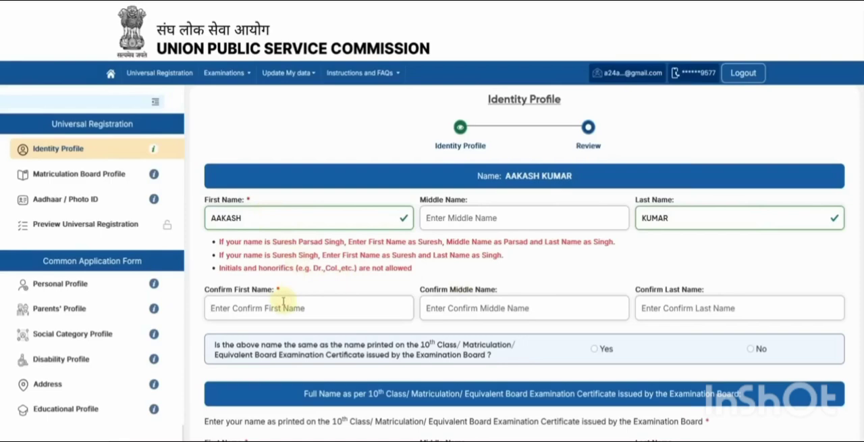
key(Tab)
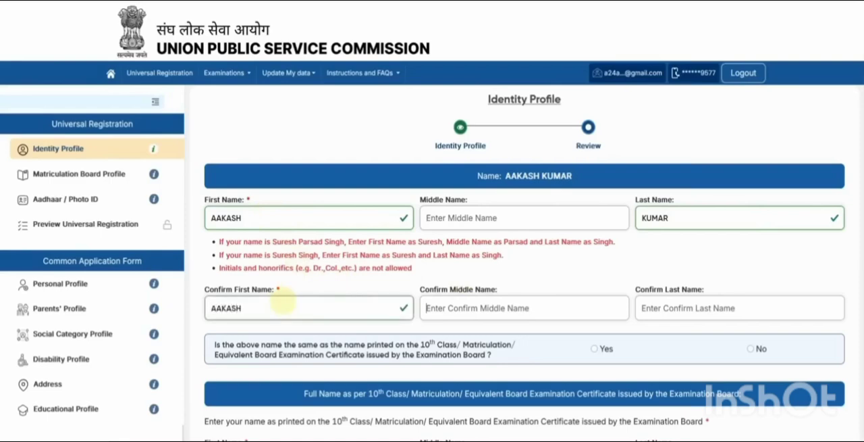
key(Tab)
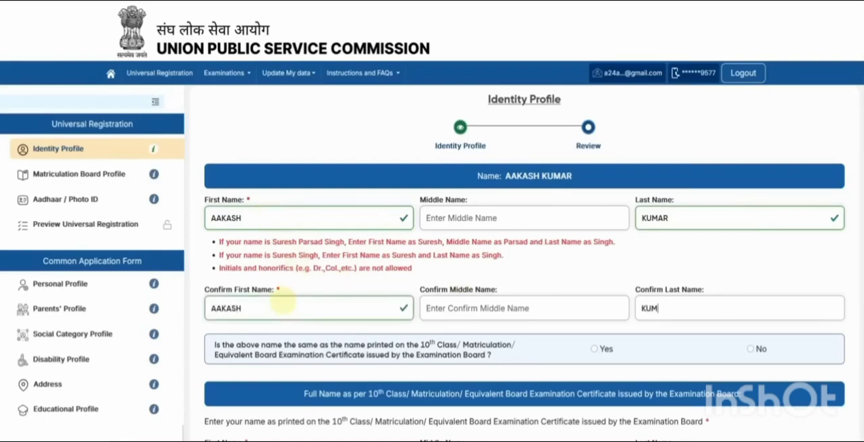
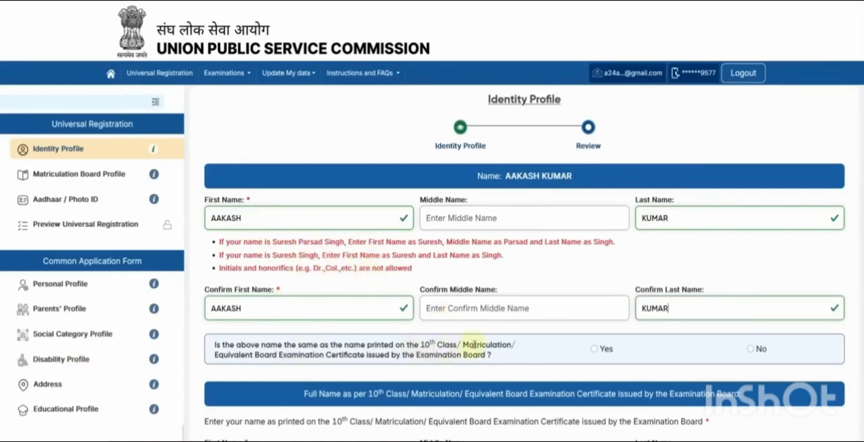
click(594, 349)
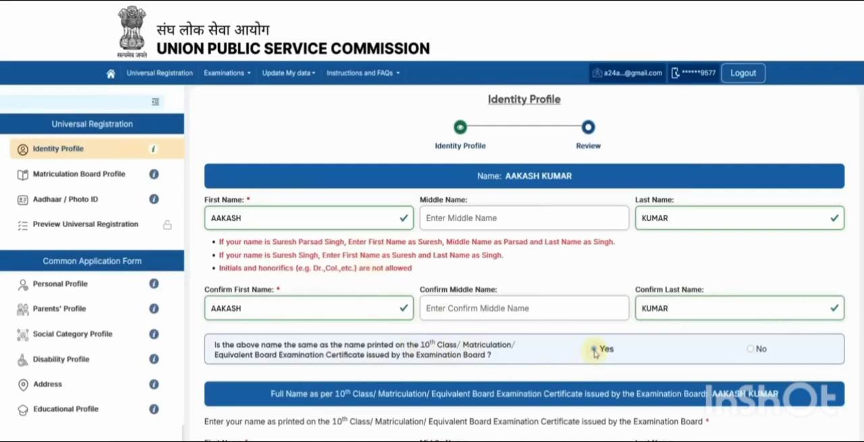
Try No for the certificate name match, read the name-change evidence requirement, and return the answer to Yes.
click(752, 349)
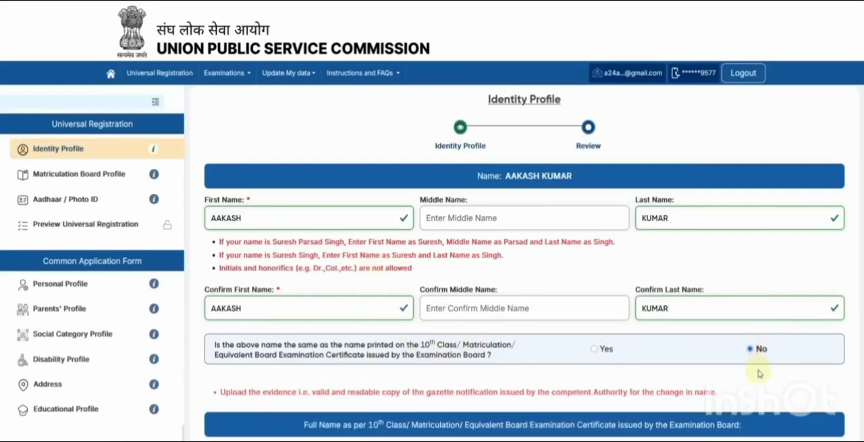
scroll(759, 373, down, 2)
scroll(312, 357, down, 1)
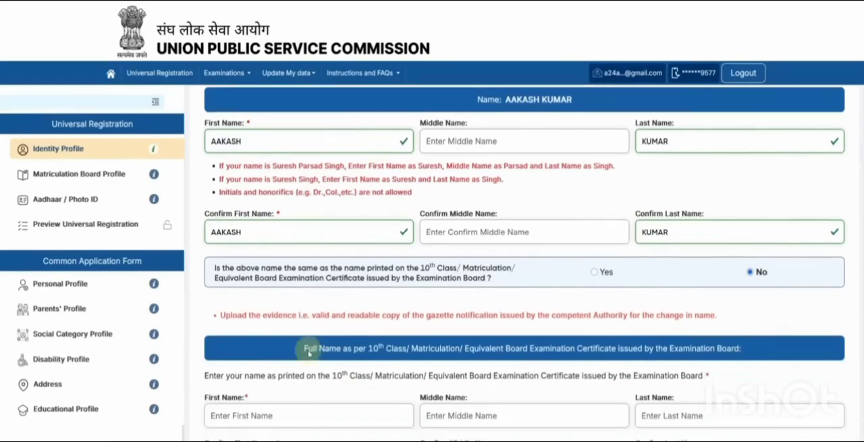
scroll(309, 352, down, 1)
drag(251, 271, 284, 271)
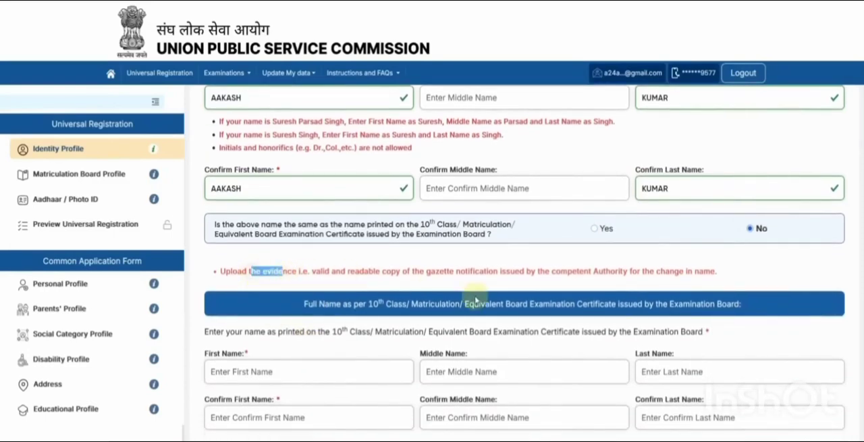
drag(427, 271, 486, 271)
click(522, 295)
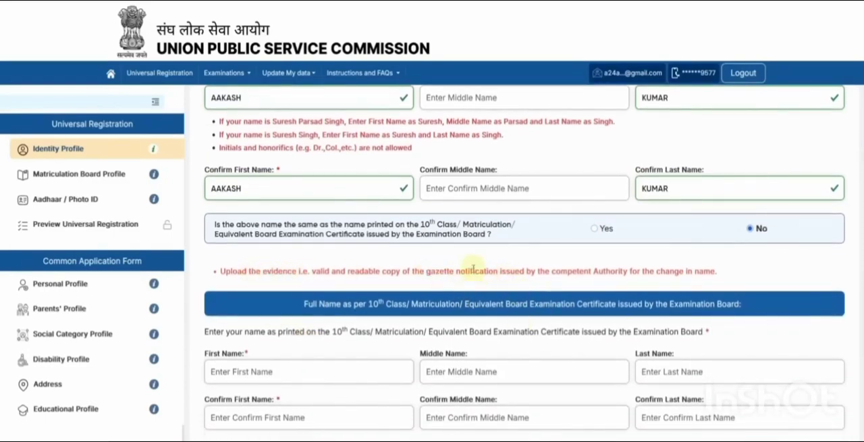
click(593, 229)
Set both Gender and Confirm Gender to Male in the Identity Profile.
scroll(559, 300, down, 3)
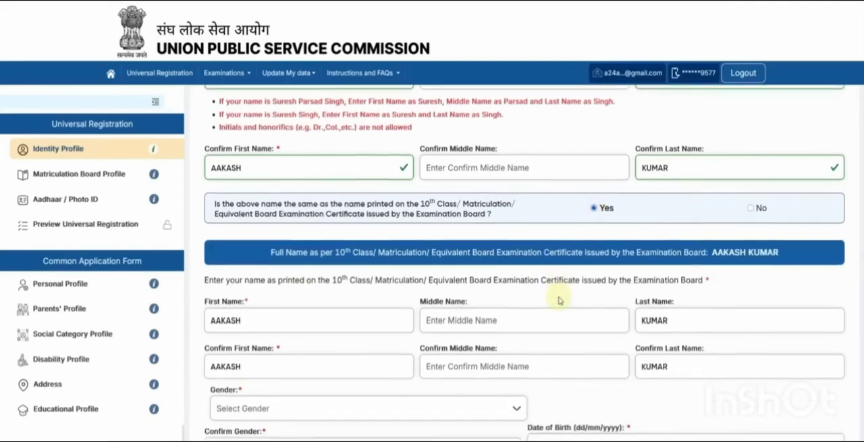
scroll(527, 297, down, 1)
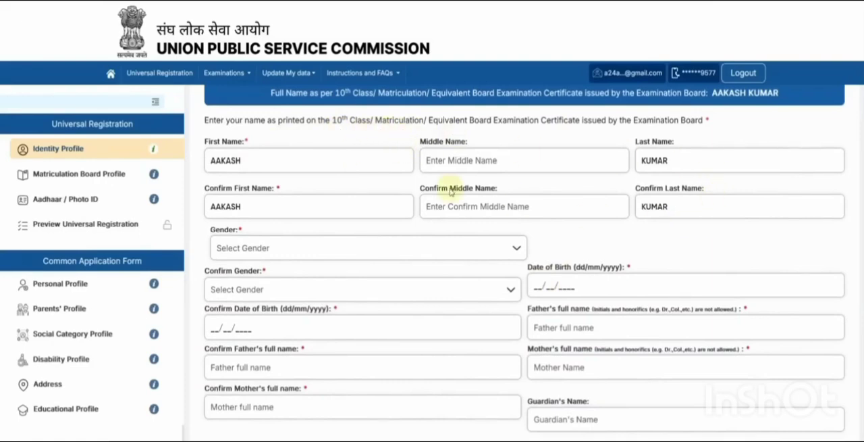
scroll(453, 193, down, 1)
click(260, 189)
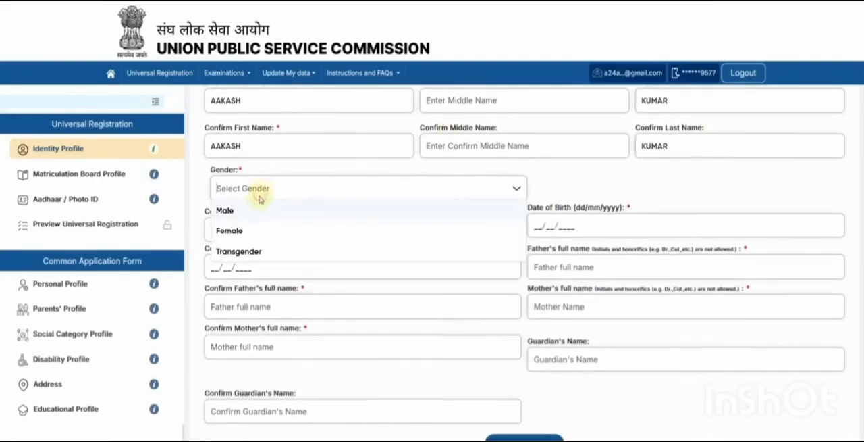
click(250, 214)
click(222, 231)
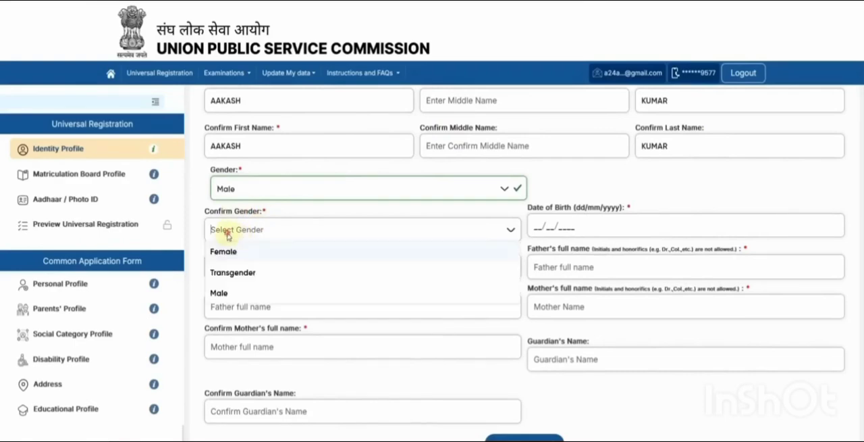
click(219, 292)
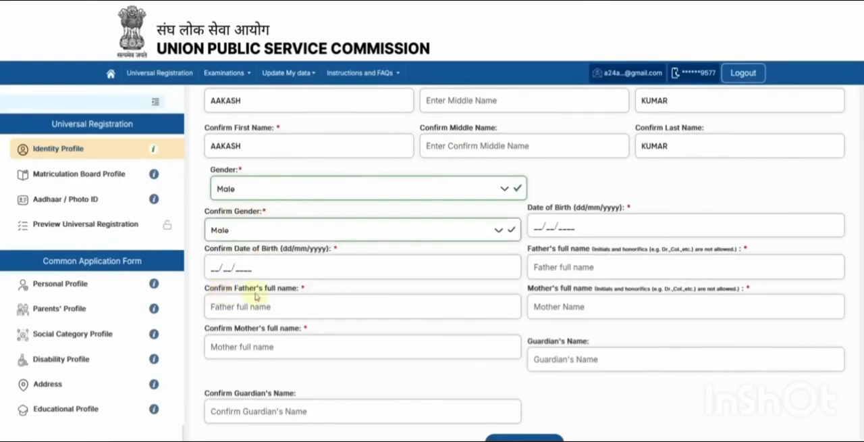
Enter the candidate's date of birth in the Identity Profile.
click(540, 228)
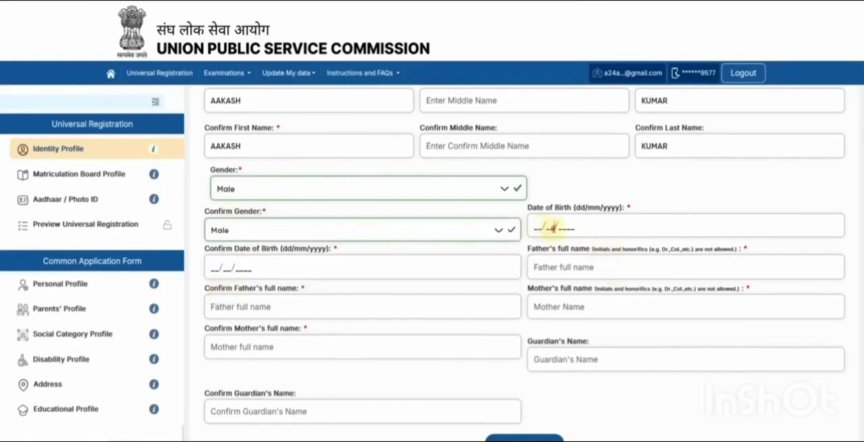
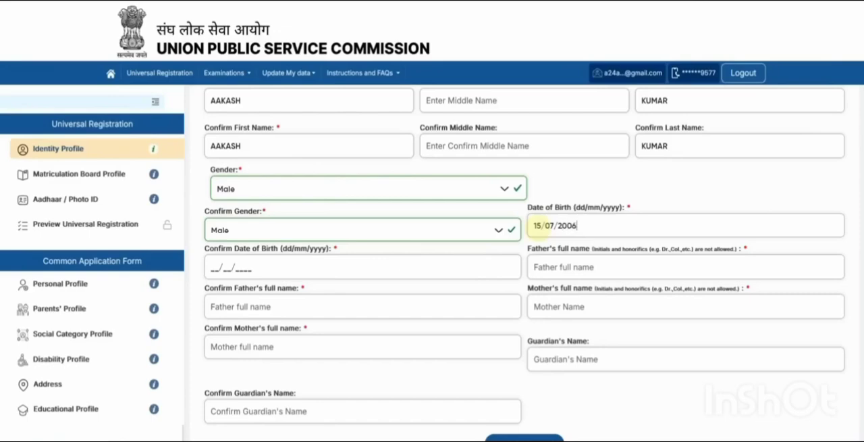
click(215, 268)
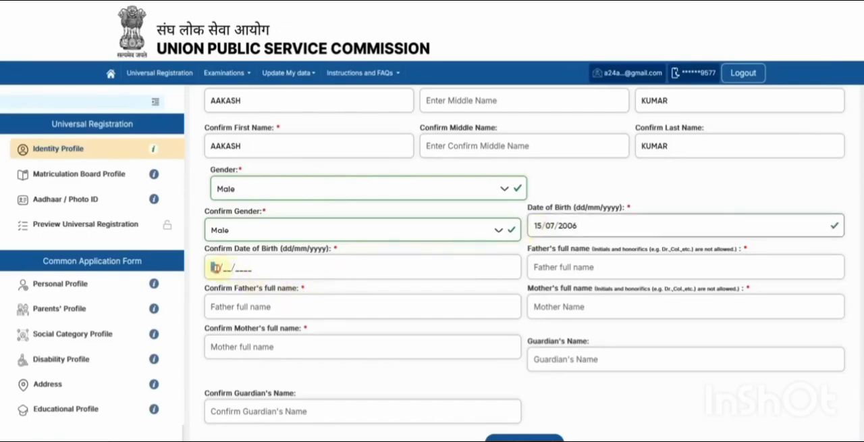
Enter and confirm the father's full name, and repeat the candidate's date of birth in its confirmation field.
click(548, 271)
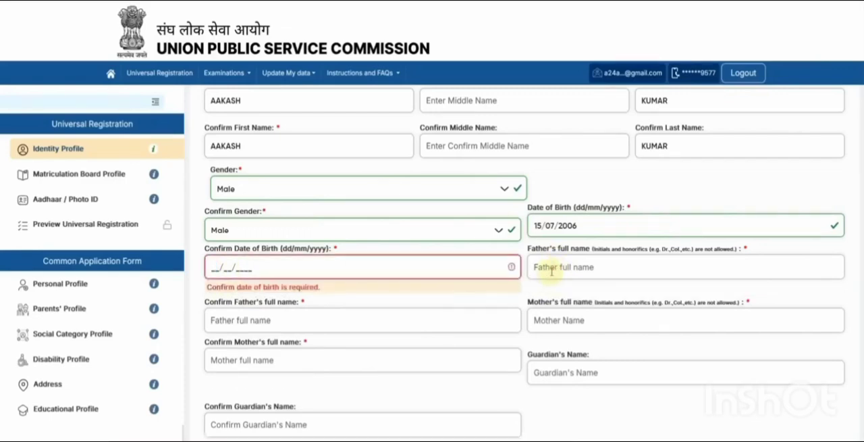
key(Tab)
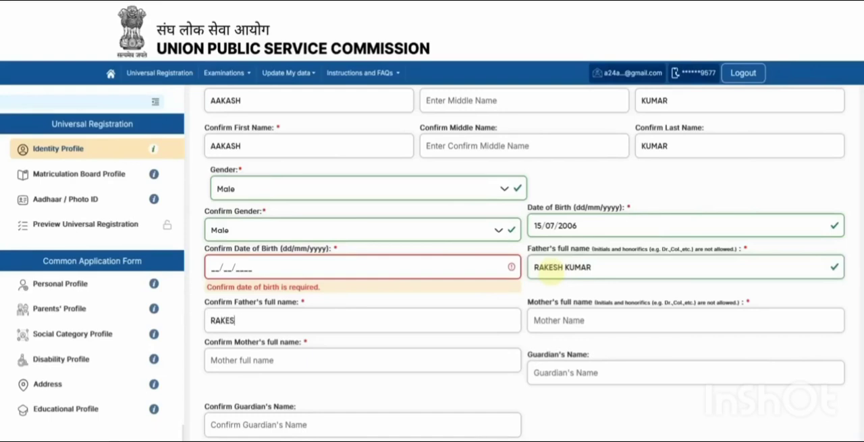
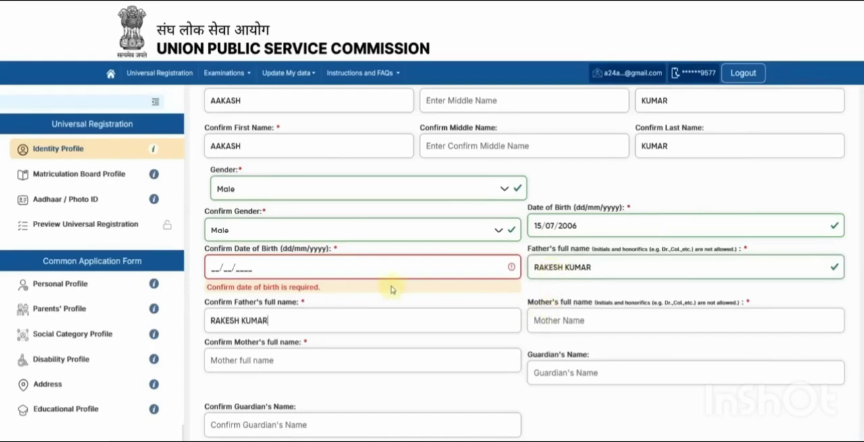
click(216, 267)
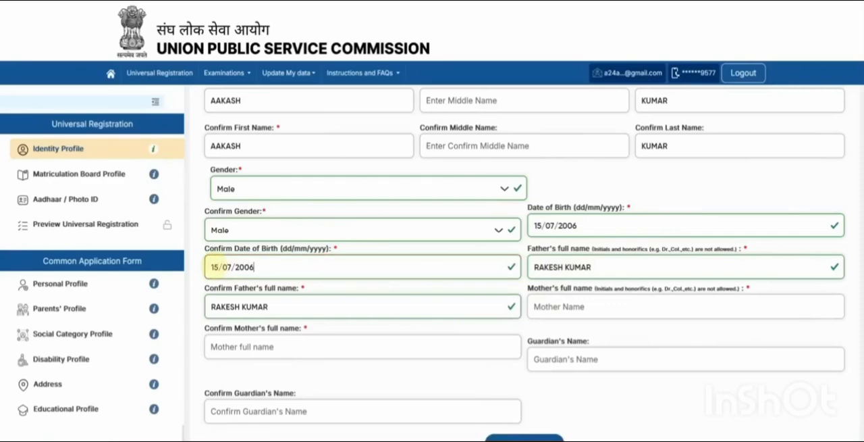
Enter and confirm the mother's full name, leaving the guardian's name empty, and proceed to the Identity Profile review.
click(541, 307)
text(REE)
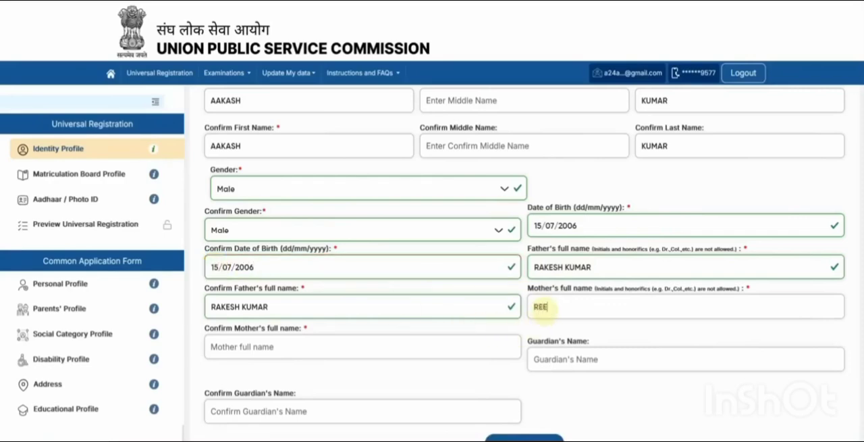
text(NA)
key(Tab)
text(R)
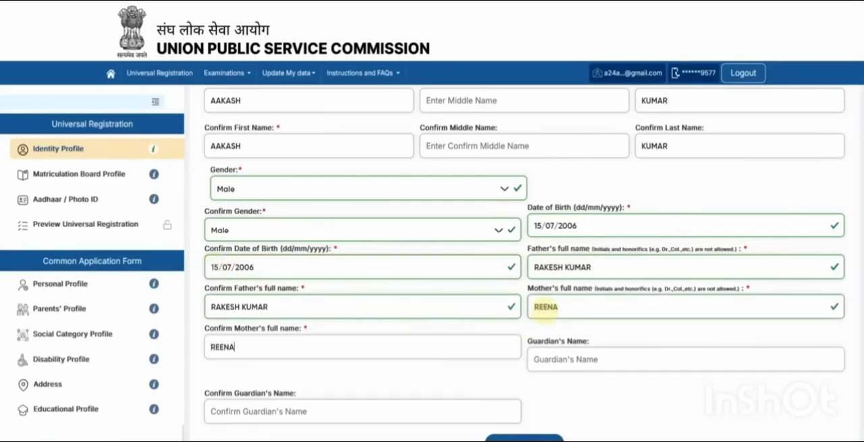
scroll(614, 395, down, 1)
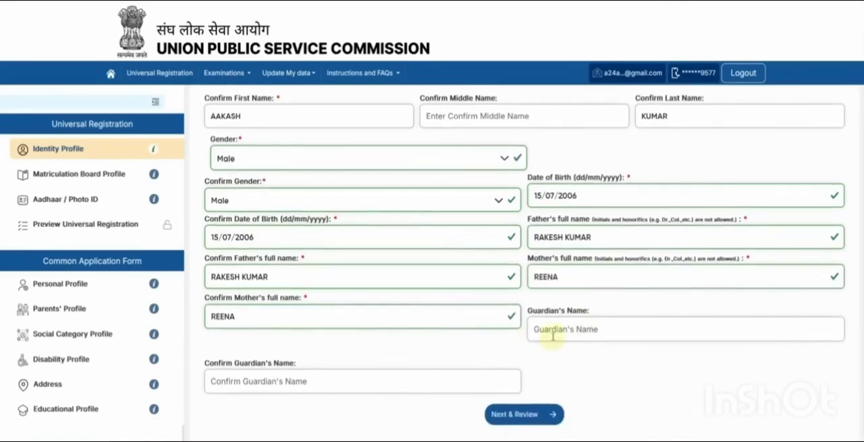
click(517, 420)
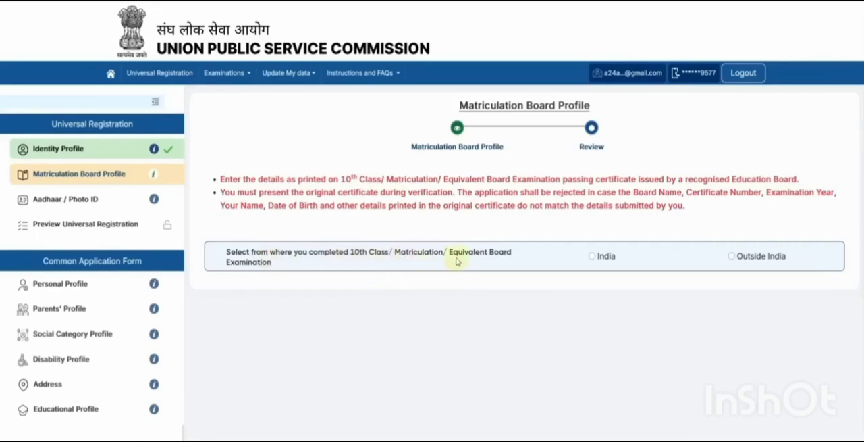
Select India as the place of 10th class completion and set the examination passout state to Rajasthan, confirmation included.
click(593, 257)
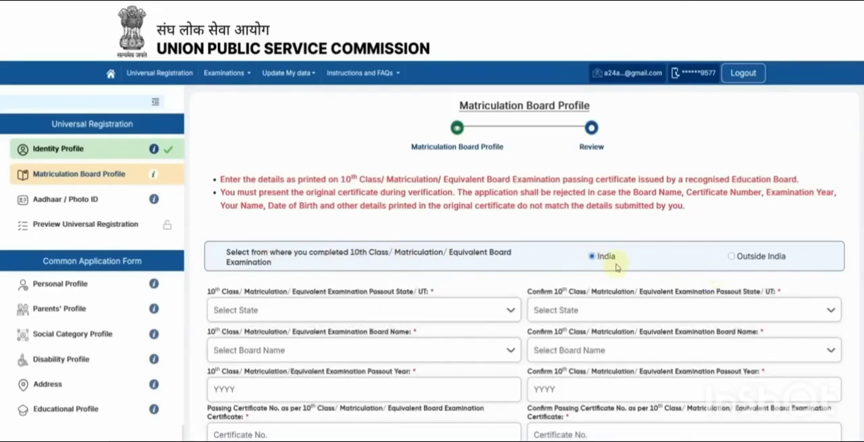
scroll(616, 267, down, 1)
scroll(307, 267, down, 1)
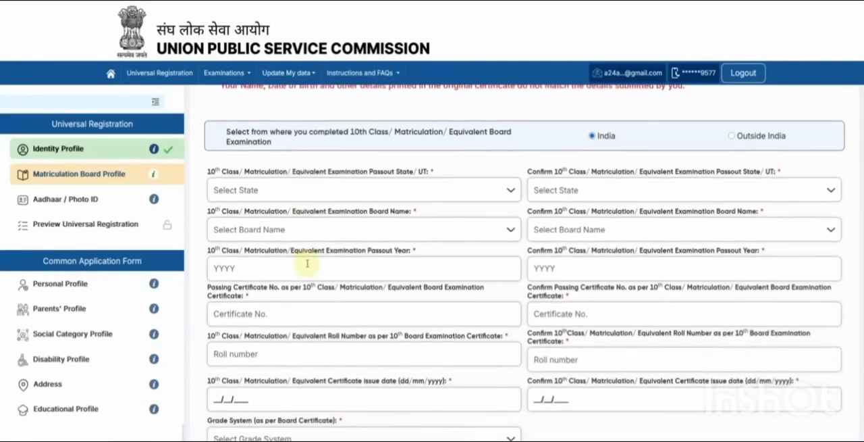
click(264, 196)
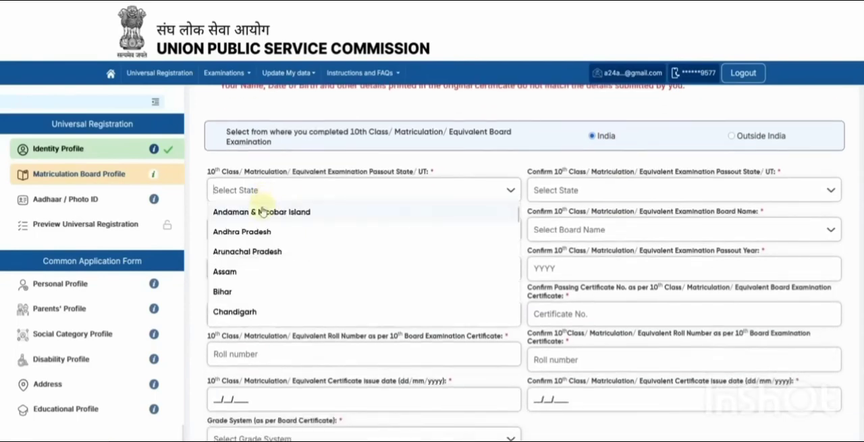
scroll(277, 251, down, 3)
scroll(276, 253, down, 4)
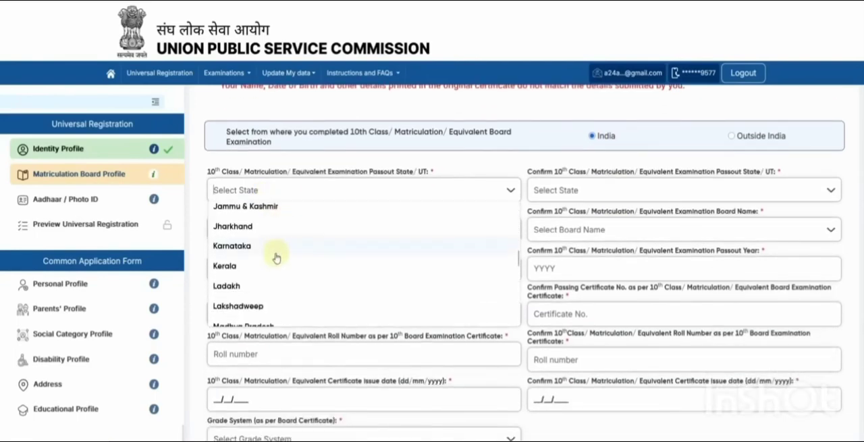
scroll(276, 257, down, 2)
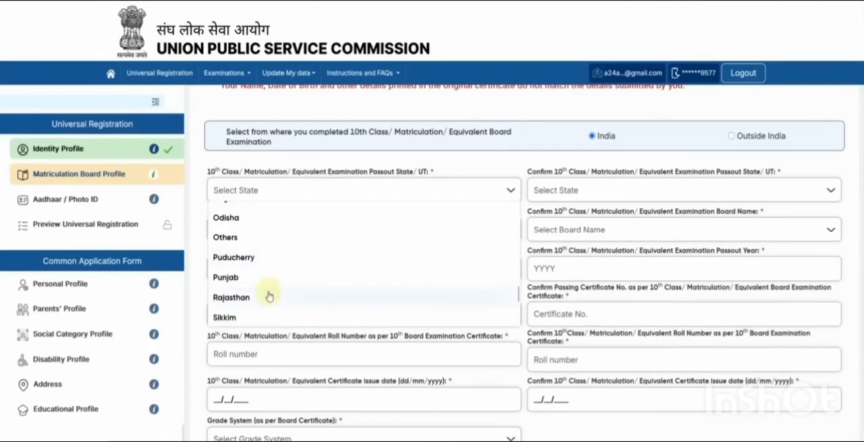
click(270, 293)
click(565, 191)
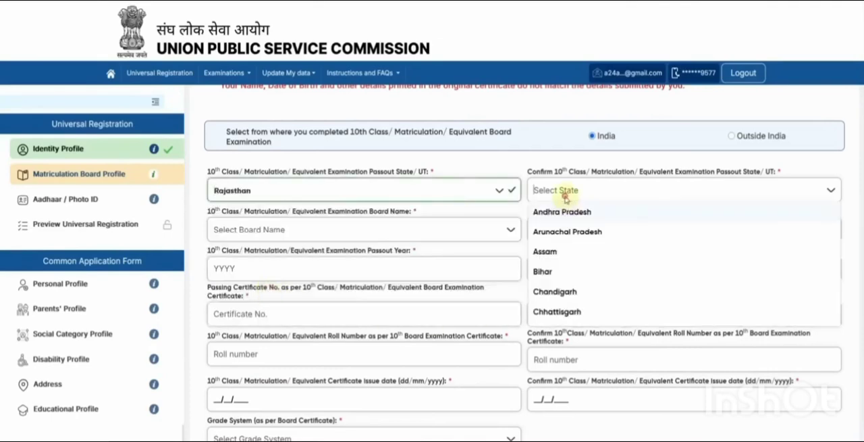
scroll(571, 272, down, 5)
scroll(569, 272, down, 4)
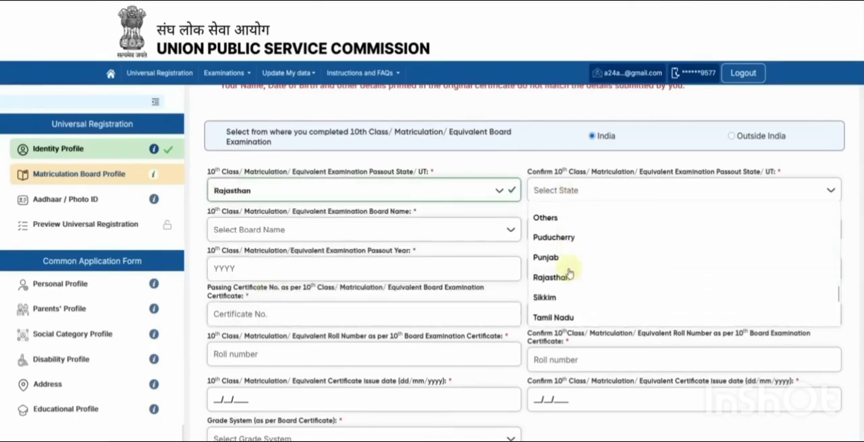
click(560, 275)
Set the 10th class board name and its confirmation to Board of Secondary Education Rajasthan.
click(299, 236)
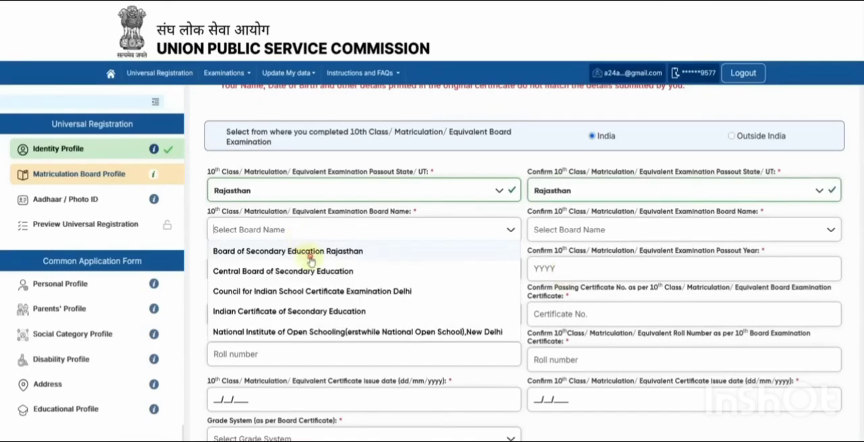
click(309, 257)
click(534, 238)
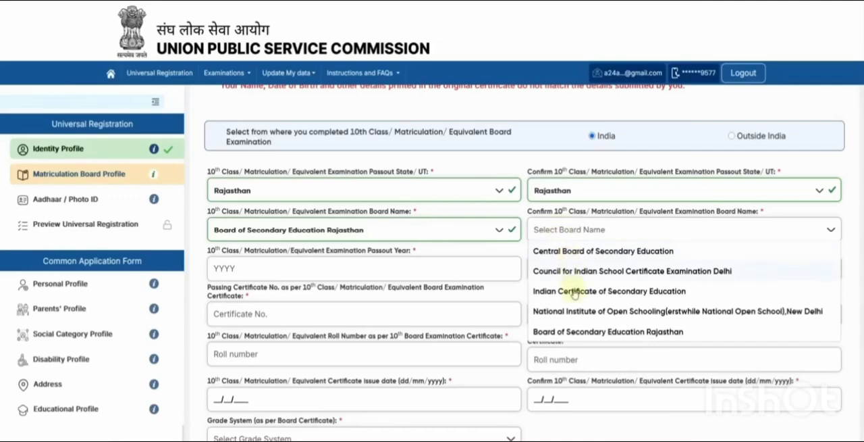
click(581, 331)
scroll(466, 241, down, 1)
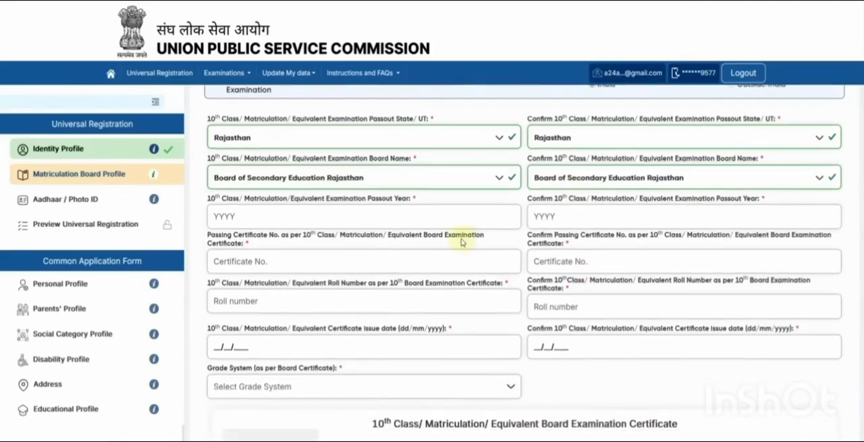
Enter 2023 as the 10th class examination passout year and repeat it in the confirmation field.
click(224, 208)
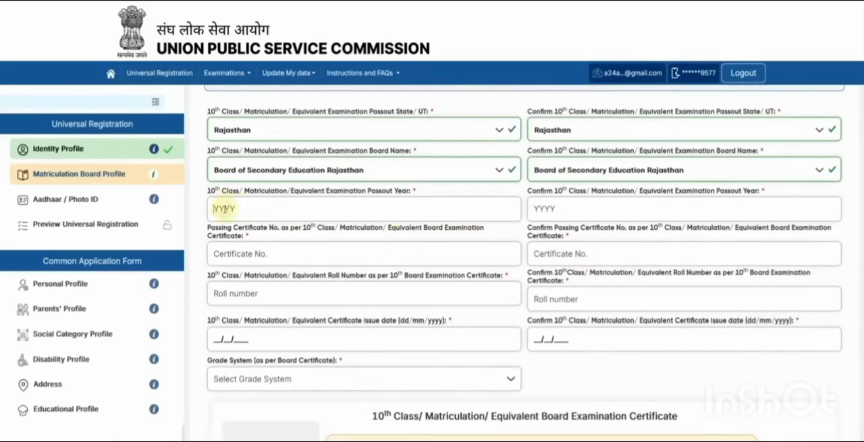
text(2023)
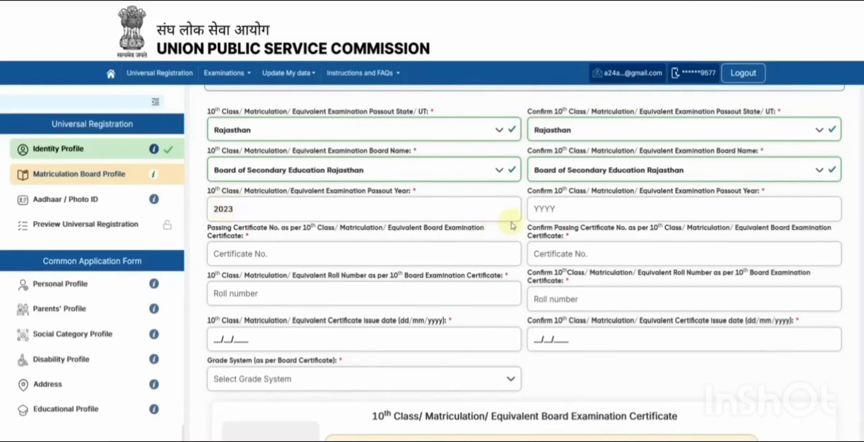
click(550, 211)
text(2023)
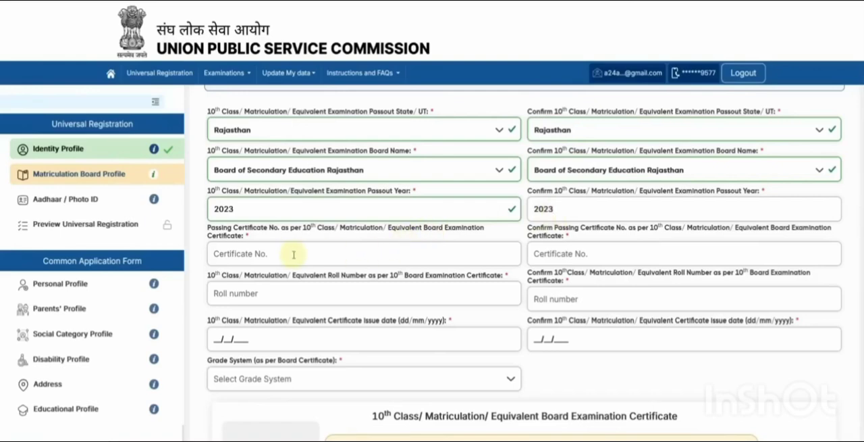
Enter the 10th class passing certificate number and repeat it in its confirmation field.
click(256, 255)
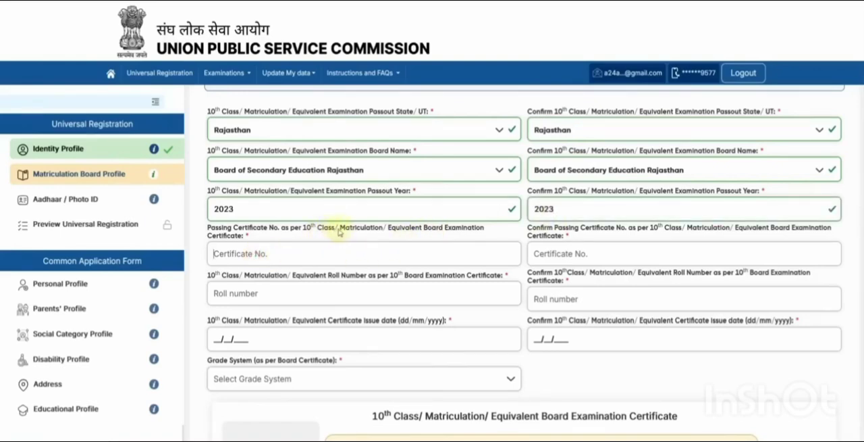
drag(342, 232, 369, 231)
click(412, 233)
click(235, 250)
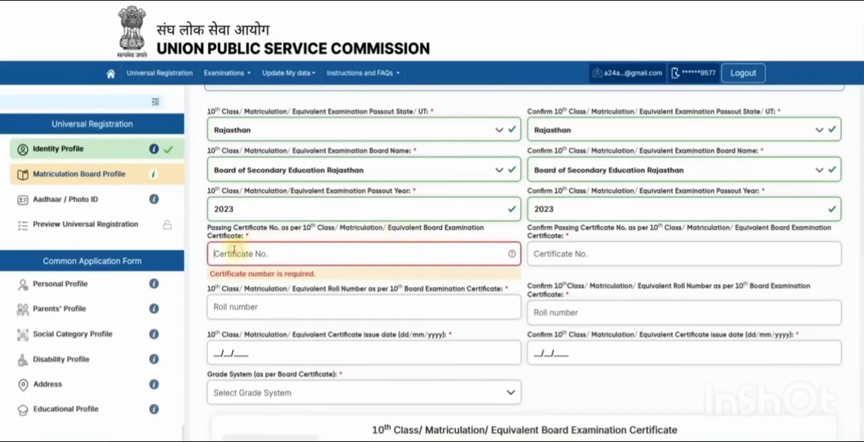
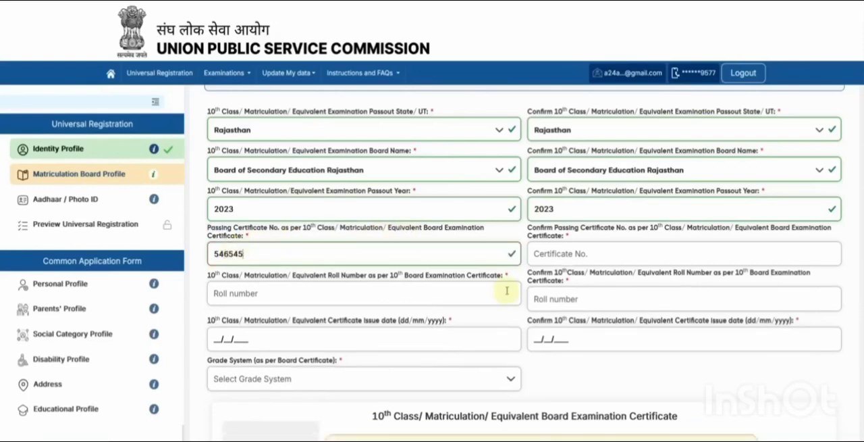
click(555, 257)
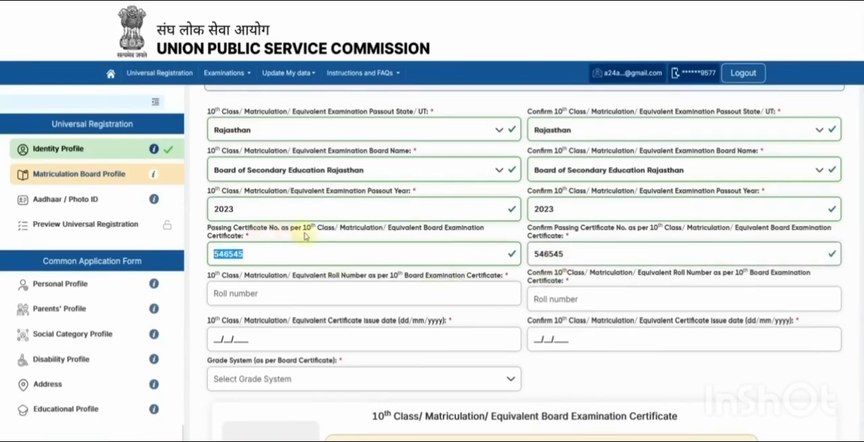
Set the 10th class certificate issue date to 14/06/2023, leaving the roll number empty.
click(249, 294)
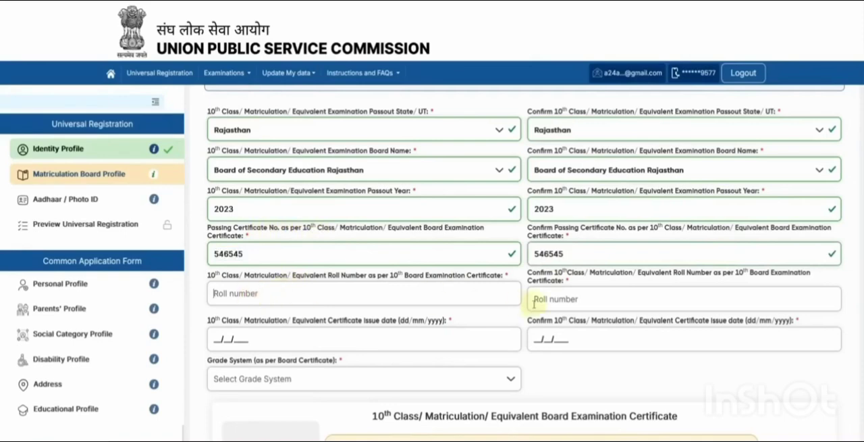
scroll(320, 303, down, 1)
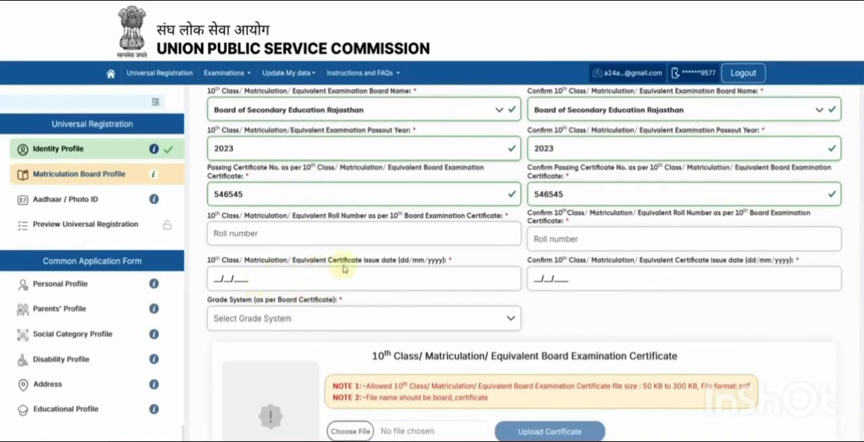
click(340, 265)
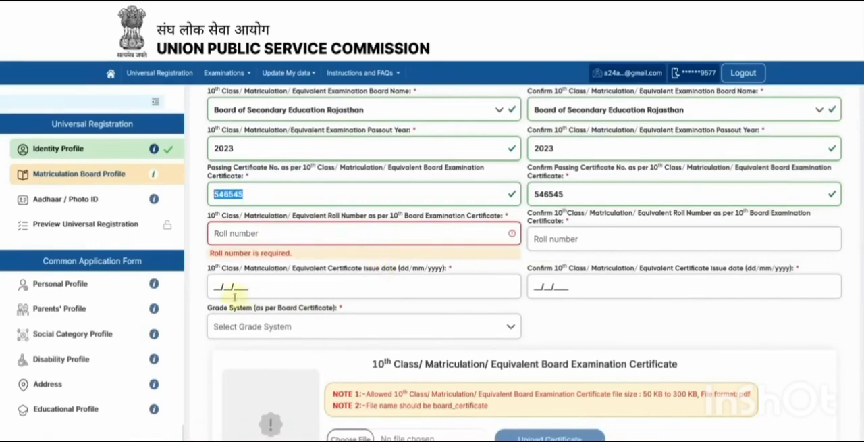
click(217, 287)
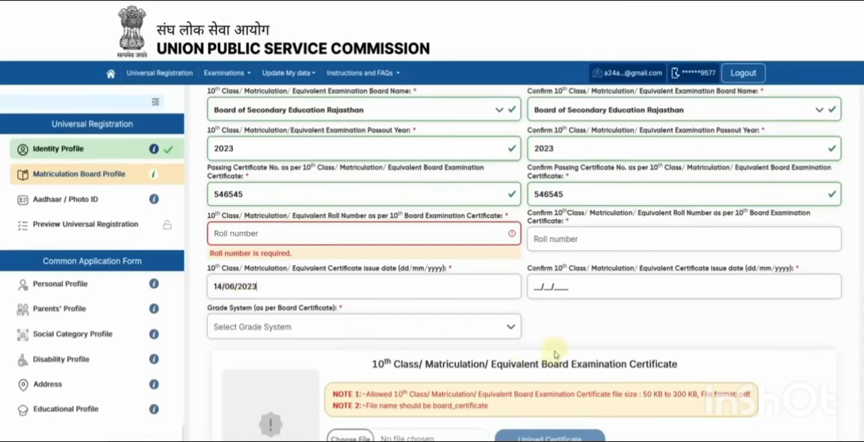
click(559, 324)
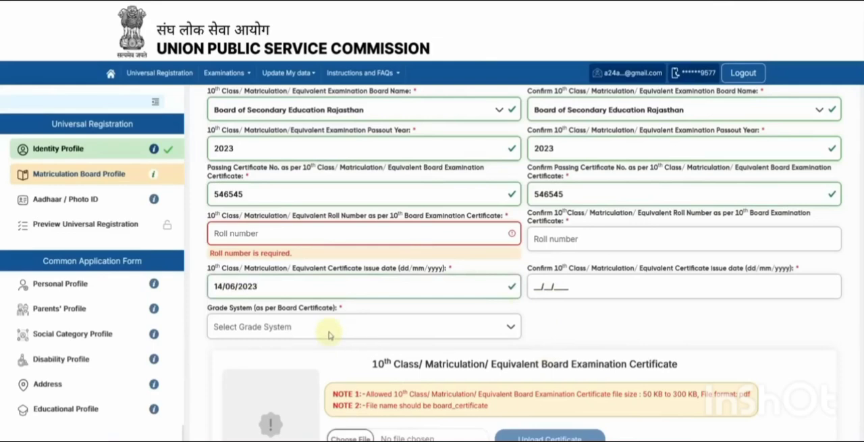
Try the grade systems CGPA/ Scale 10, Percentage(%) Marks, pass certificate without marks, and GPA/ Scale 4, including the GPA choices.
scroll(328, 337, down, 2)
click(261, 212)
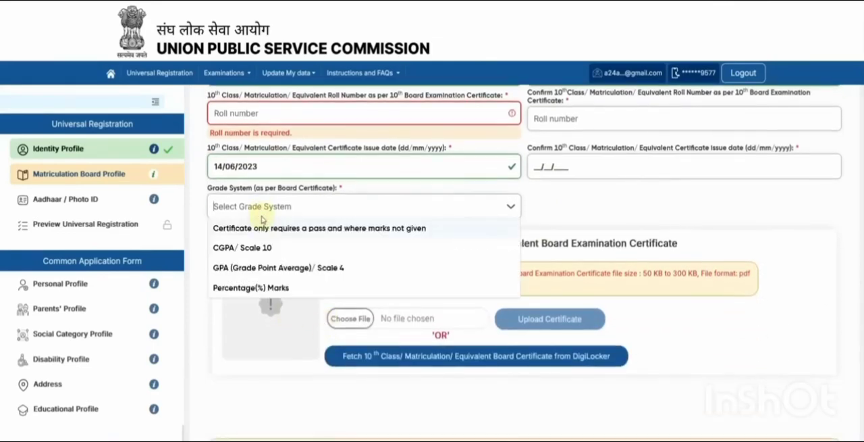
click(246, 248)
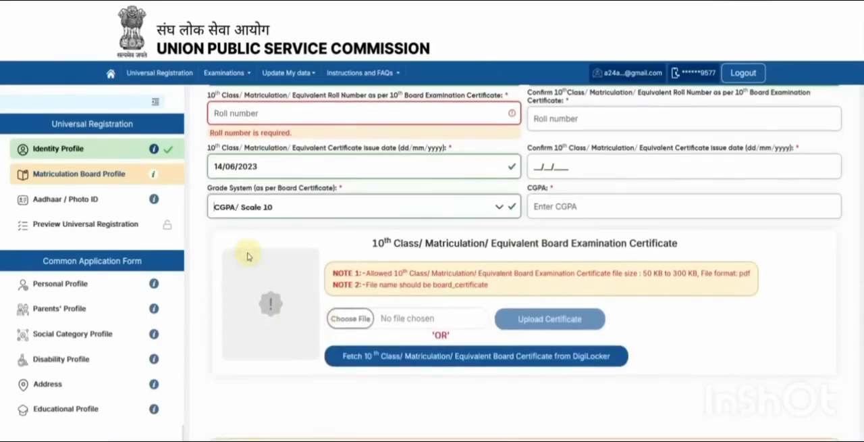
click(368, 210)
click(272, 294)
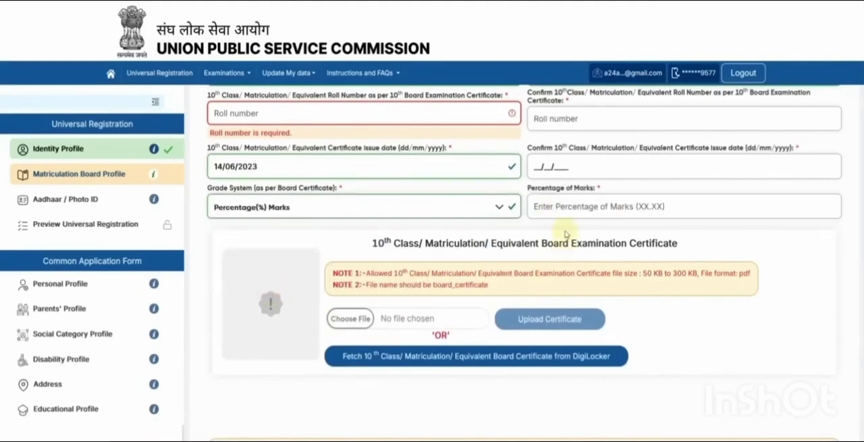
click(399, 214)
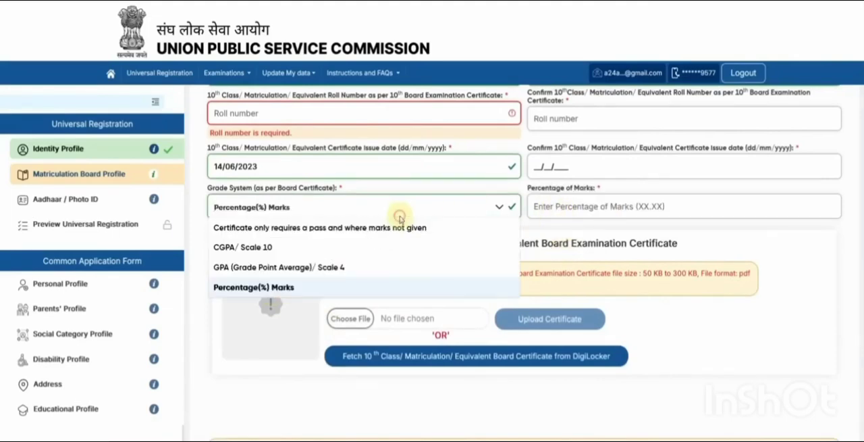
click(310, 230)
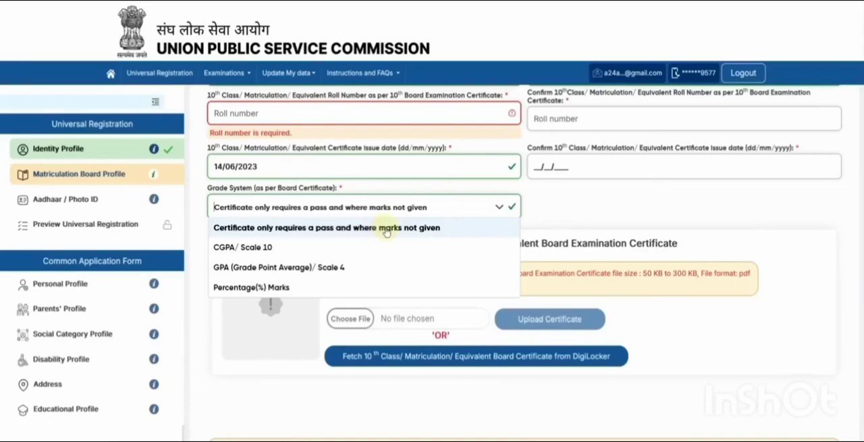
click(321, 270)
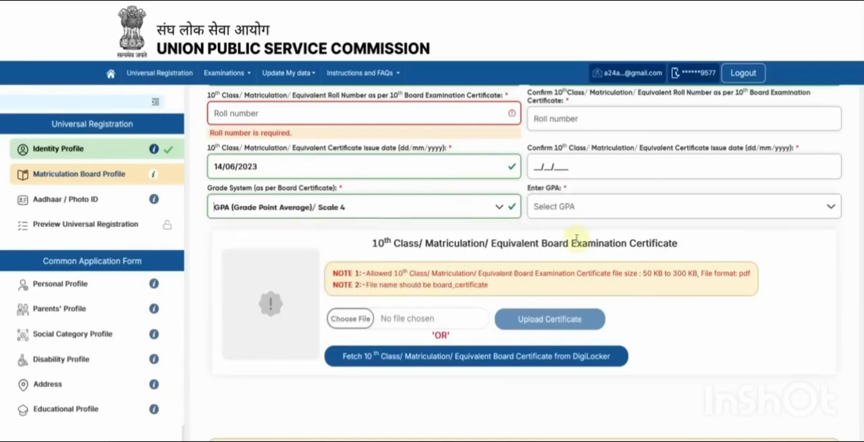
click(544, 215)
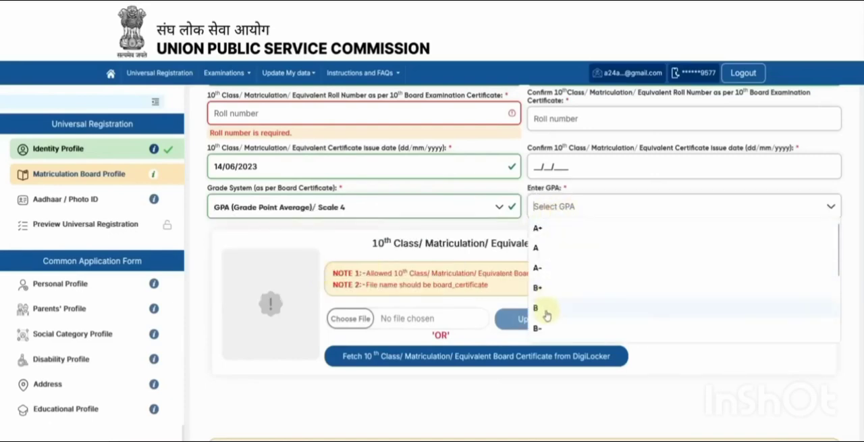
Set the grade system to Percentage(%) Marks and enter 80.00 as the percentage of marks.
click(326, 214)
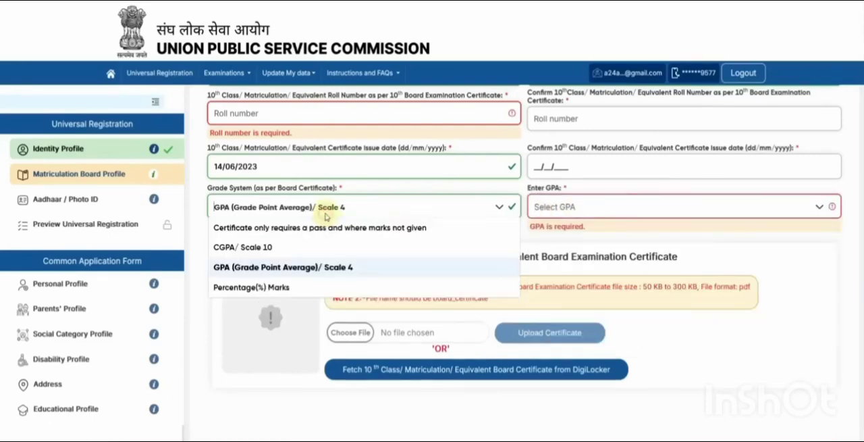
click(304, 286)
click(556, 208)
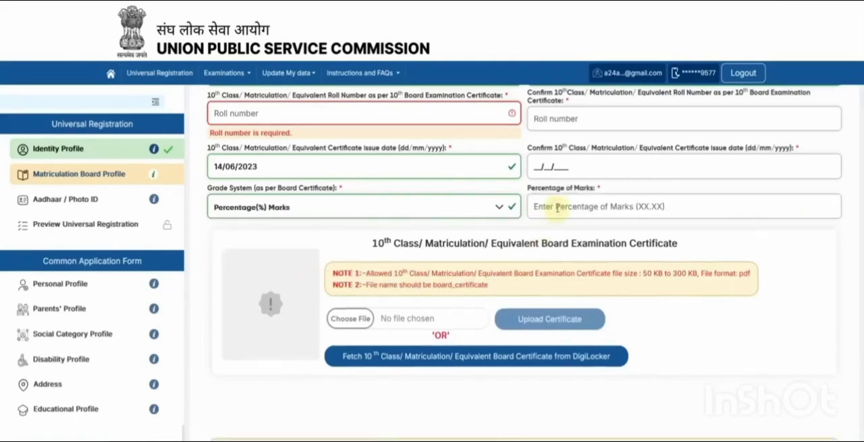
text(80)
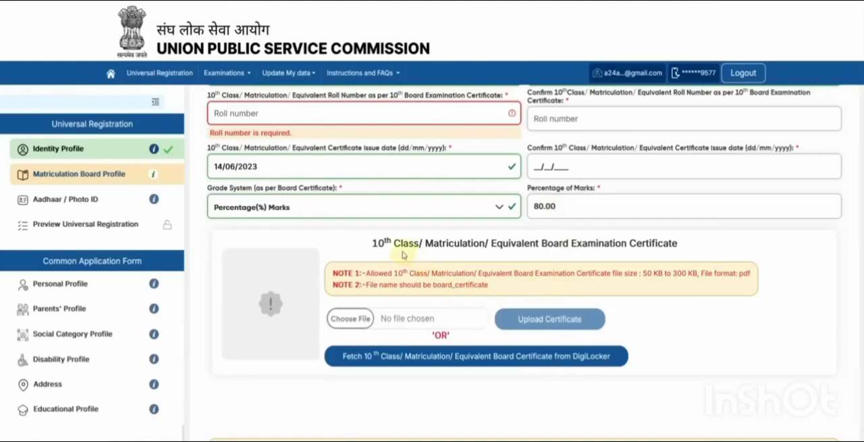
Copy the required file name board_certificate from the note in the 10th class certificate section.
drag(399, 246, 475, 244)
click(518, 250)
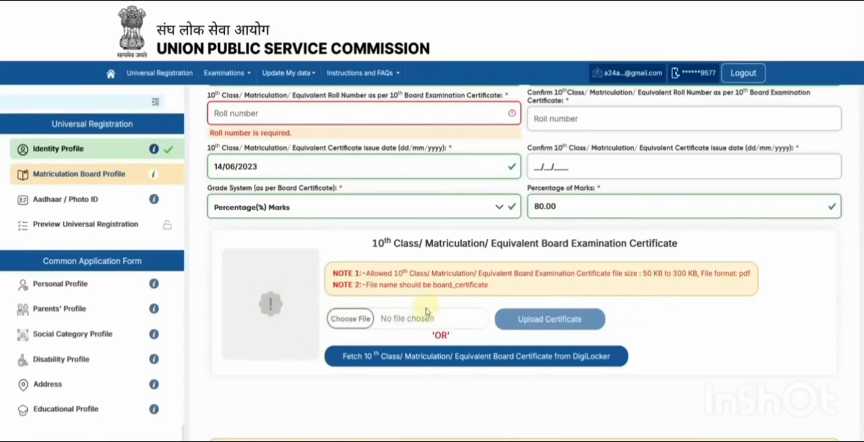
drag(433, 287, 484, 291)
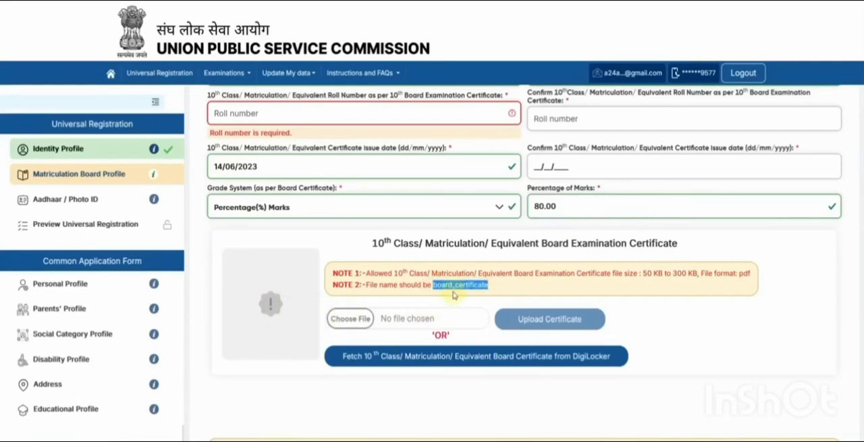
right_click(461, 290)
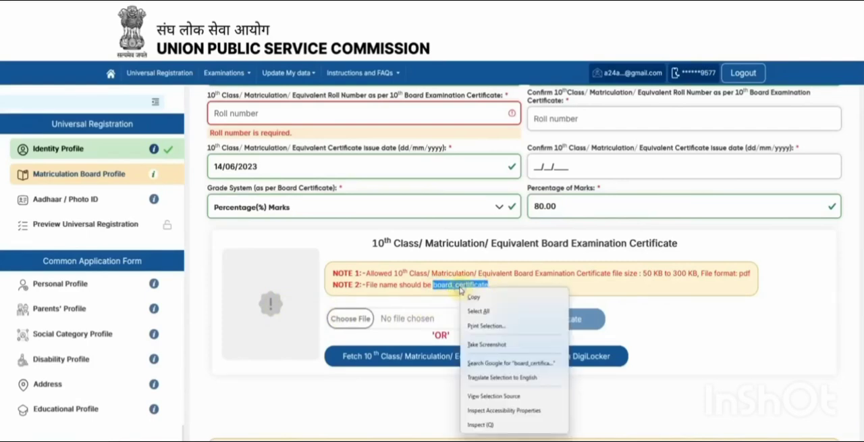
click(471, 297)
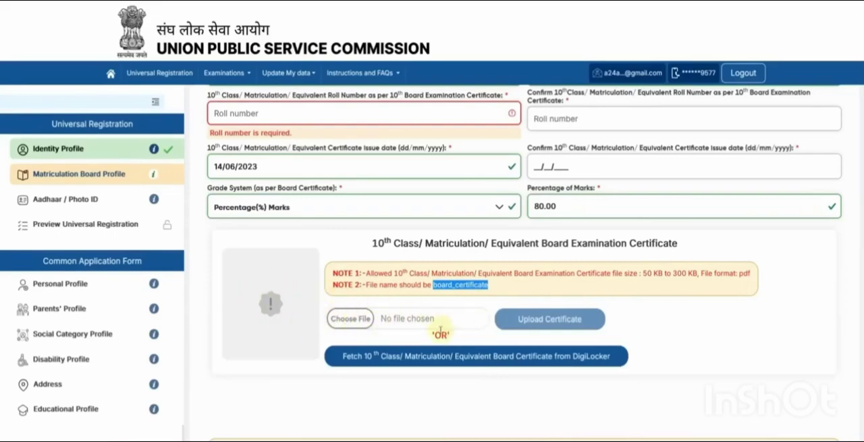
Upload board_certificate.pdf as the 10th class board certificate and proceed to the Matriculation Board Profile review.
scroll(472, 331, down, 1)
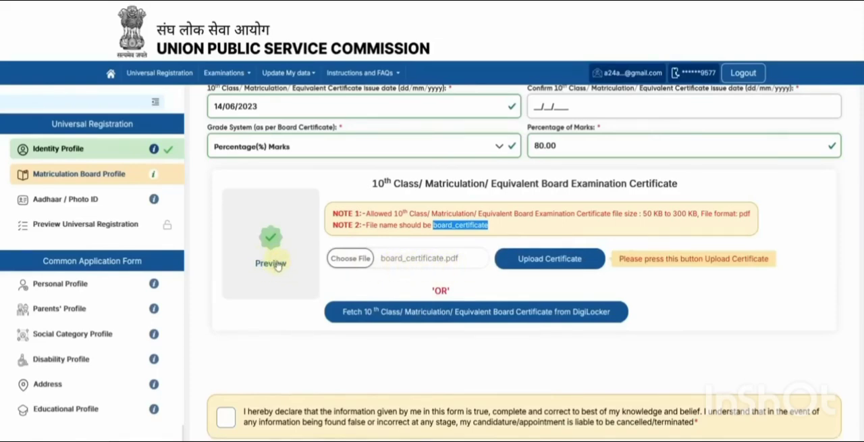
click(537, 263)
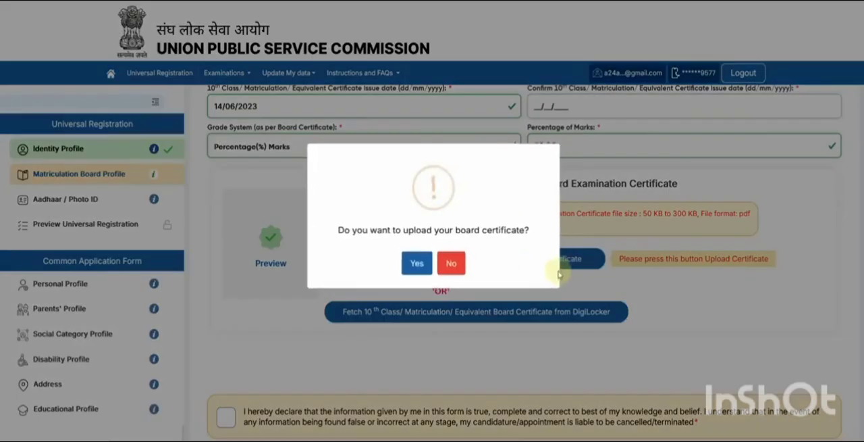
click(414, 261)
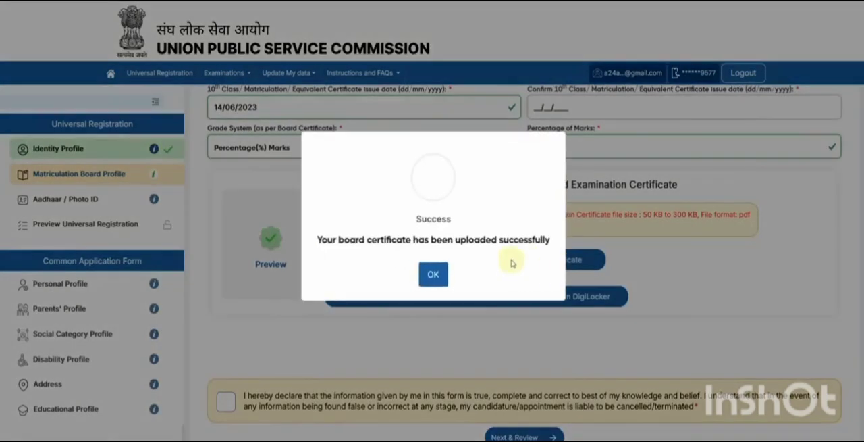
click(433, 274)
scroll(540, 378, down, 1)
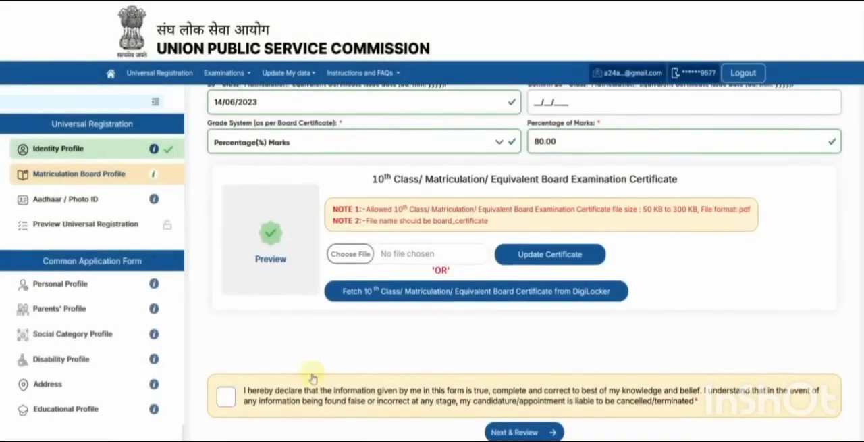
click(515, 430)
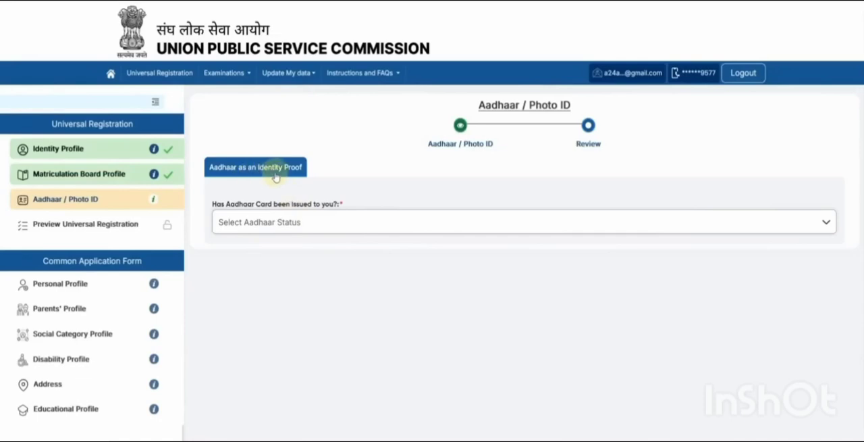
State that an Aadhaar card has been issued with consent to verification, accept the consent declaration, and activate the Aadhaar number field.
click(298, 223)
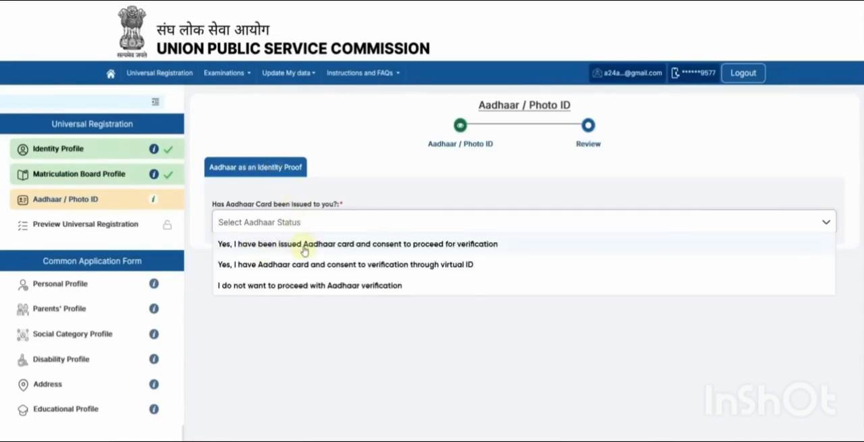
click(304, 247)
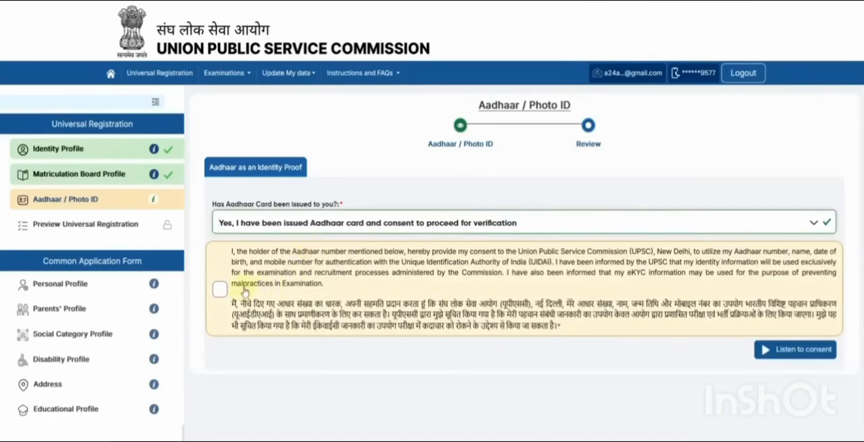
click(221, 290)
scroll(247, 294, down, 1)
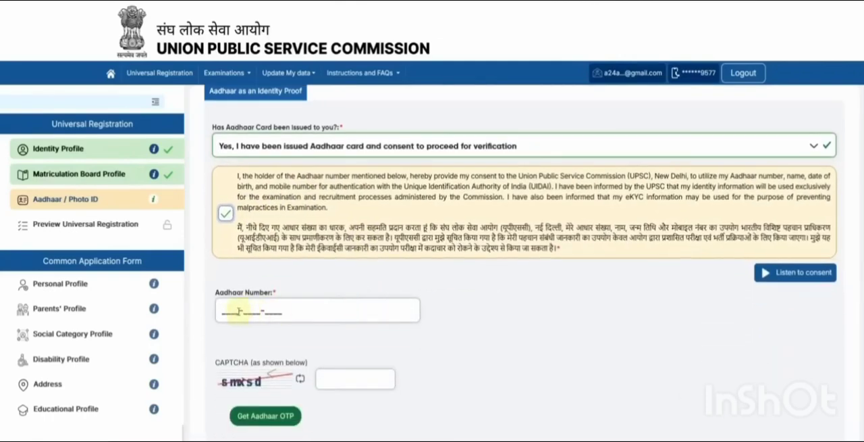
click(229, 312)
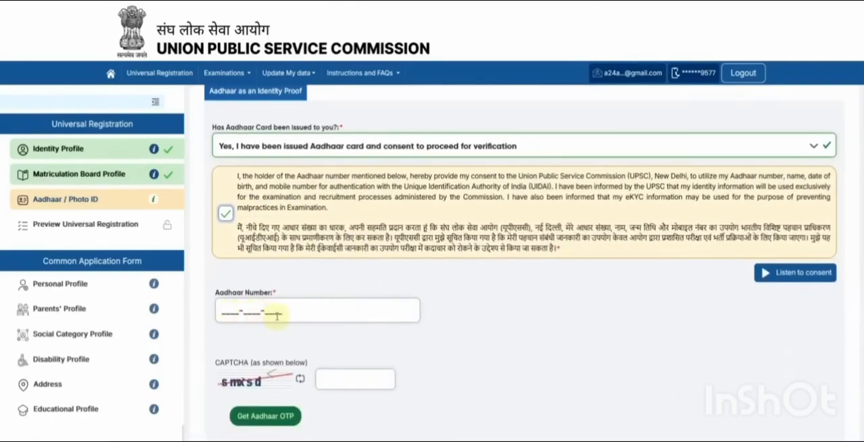
Switch the Aadhaar answer to "Yes, I have Aadhaar card and consent to verification through virtual ID" and accept its consent declaration.
scroll(338, 315, down, 1)
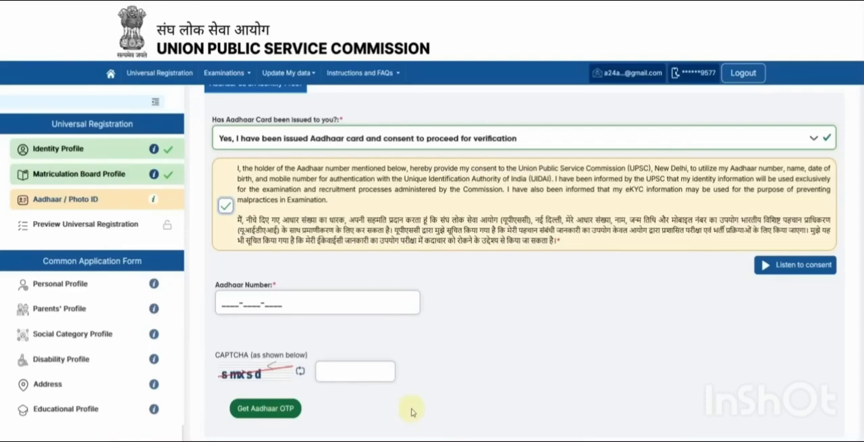
click(265, 143)
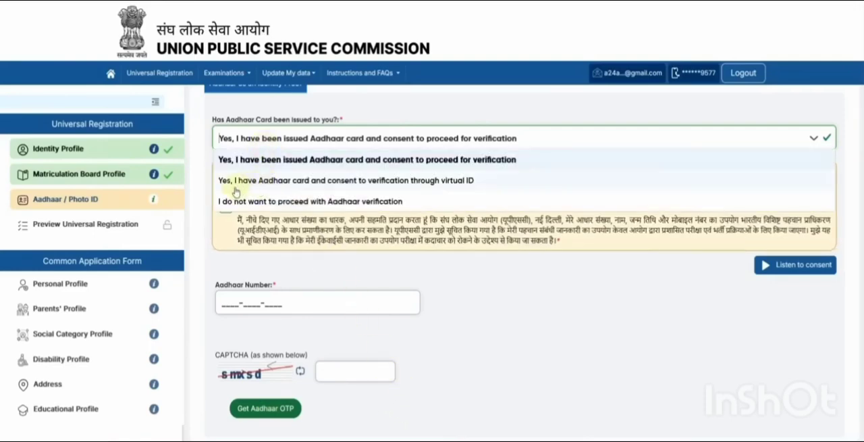
click(370, 180)
click(226, 281)
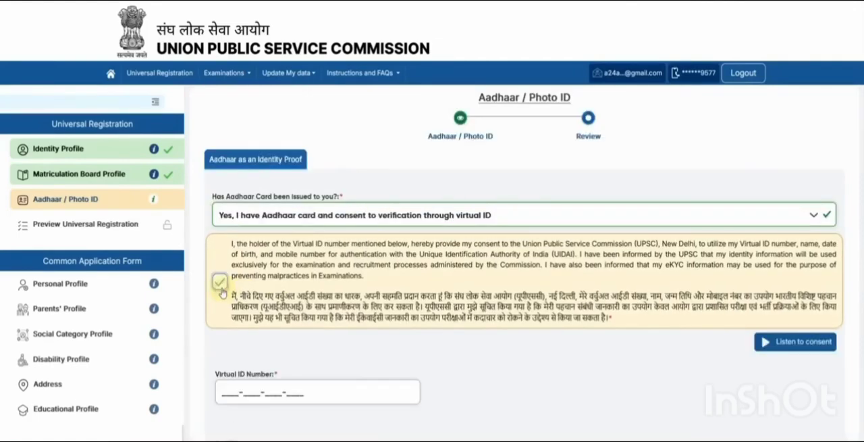
scroll(318, 373, down, 2)
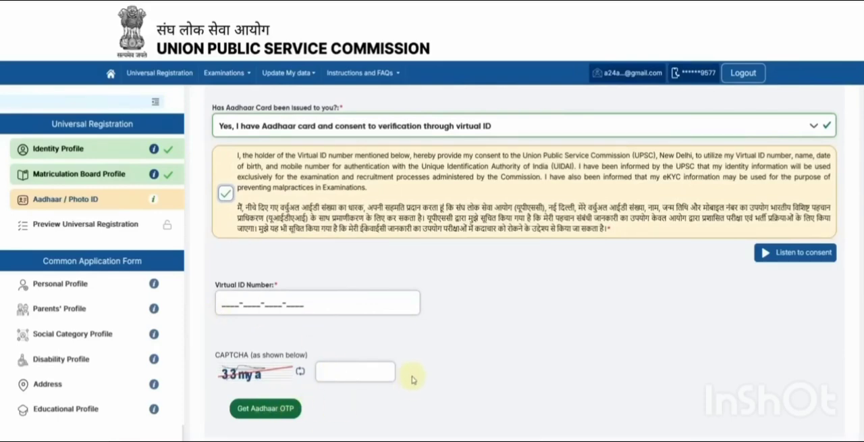
Choose "I do not want to proceed with Aadhaar verification" as the Aadhaar answer and acknowledge the information notice.
click(250, 126)
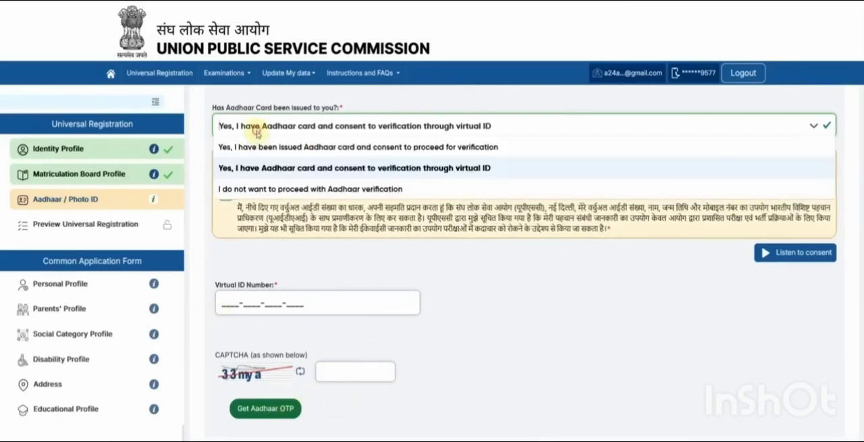
click(247, 190)
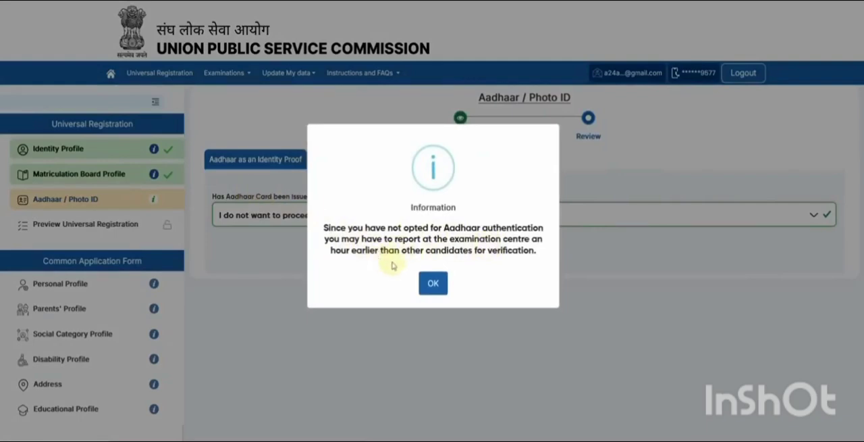
click(433, 283)
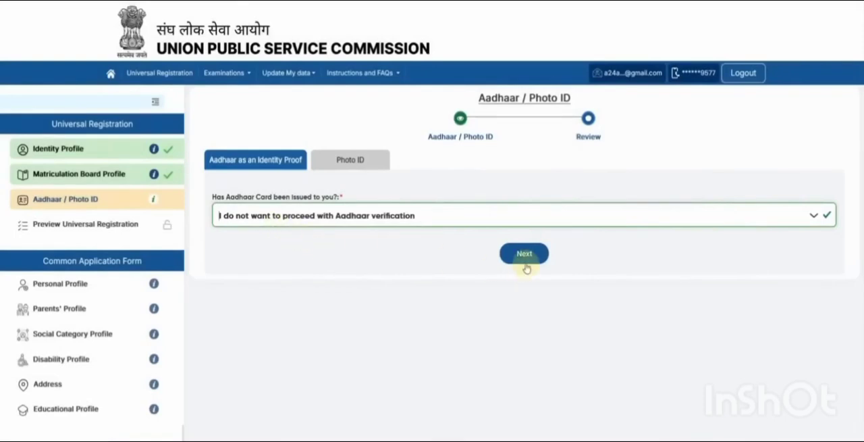
click(328, 218)
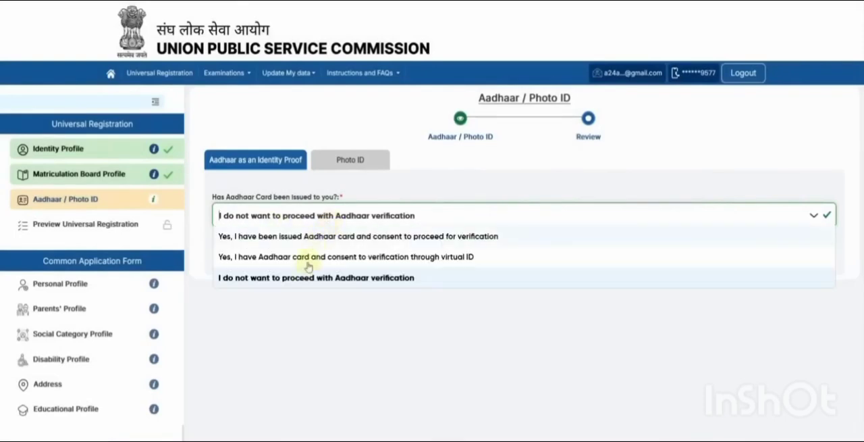
click(300, 275)
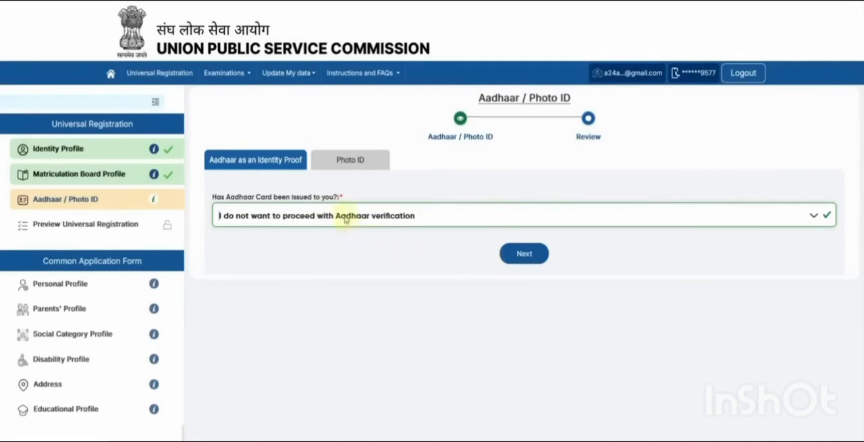
Choose Valid PAN Card as the identity card in the Photo ID section.
click(345, 162)
click(342, 241)
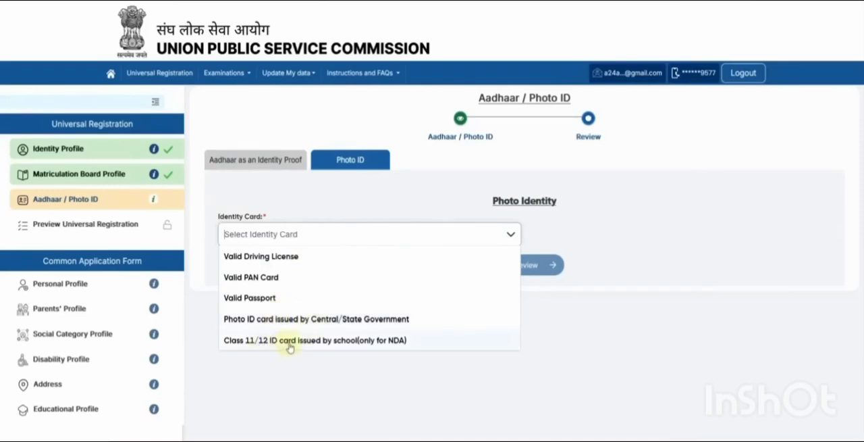
click(272, 277)
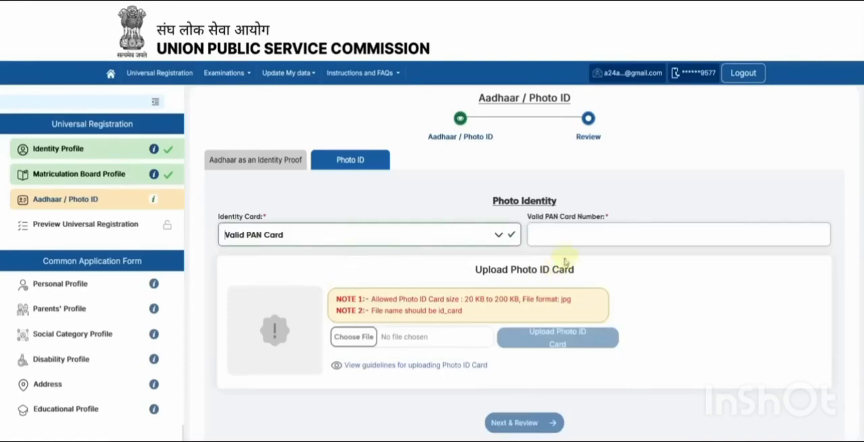
scroll(677, 269, down, 1)
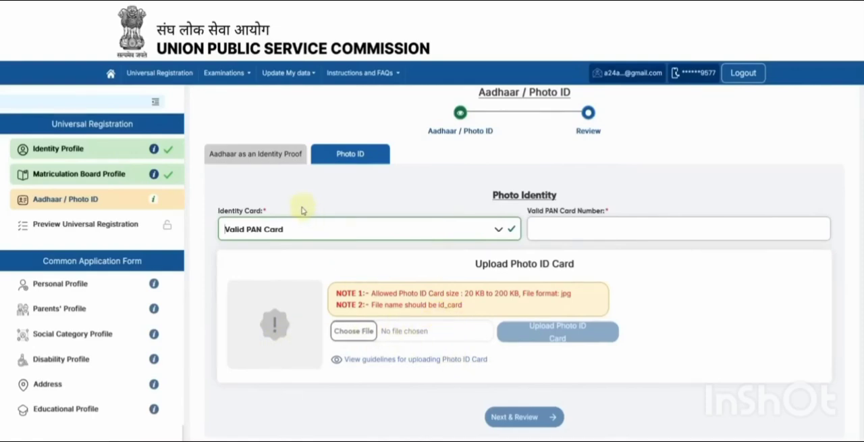
Return to the Aadhaar identity proof and choose "Yes, I have been issued Aadhaar card and consent to proceed for verification".
click(263, 156)
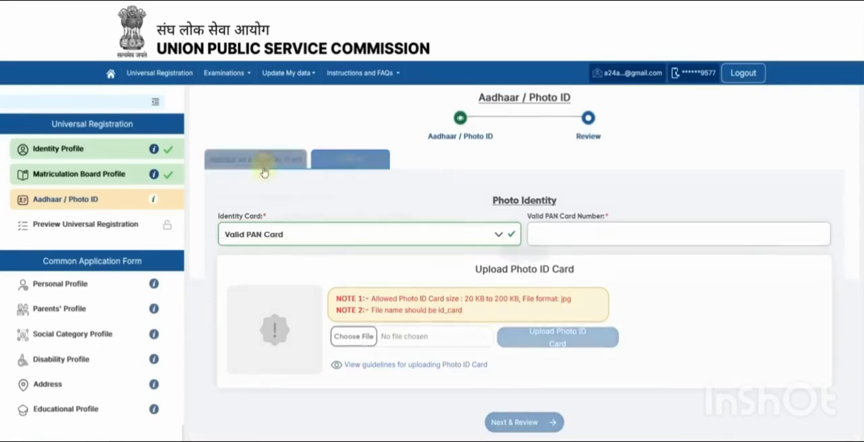
click(256, 214)
click(252, 257)
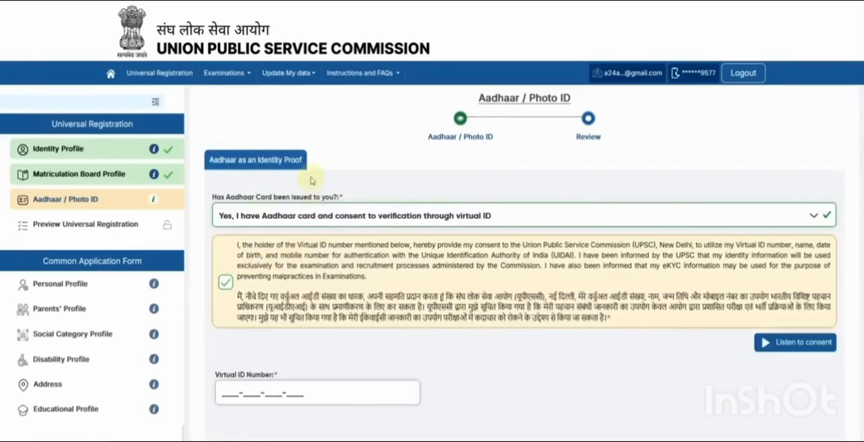
click(260, 213)
click(269, 234)
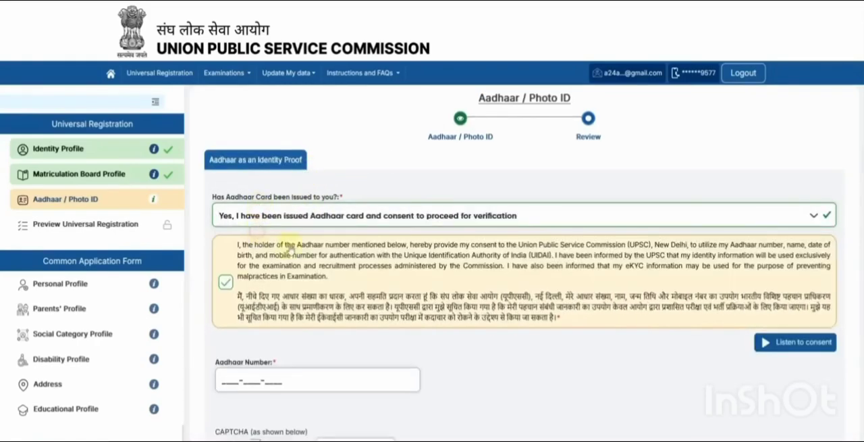
scroll(290, 247, down, 2)
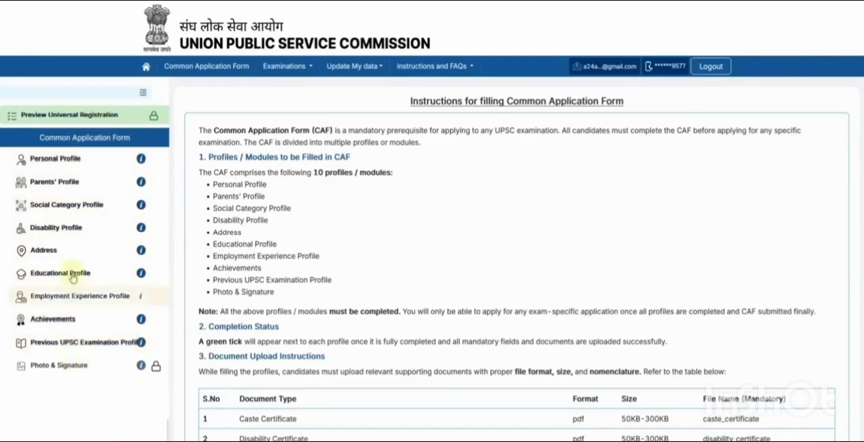
Review the Common Application Form instructions with the required document formats, sizes and file names, and proceed to the form.
scroll(410, 261, down, 5)
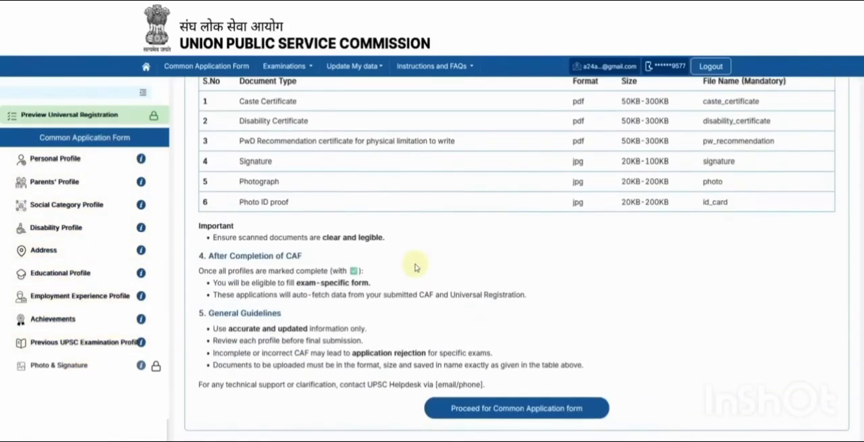
scroll(415, 268, up, 2)
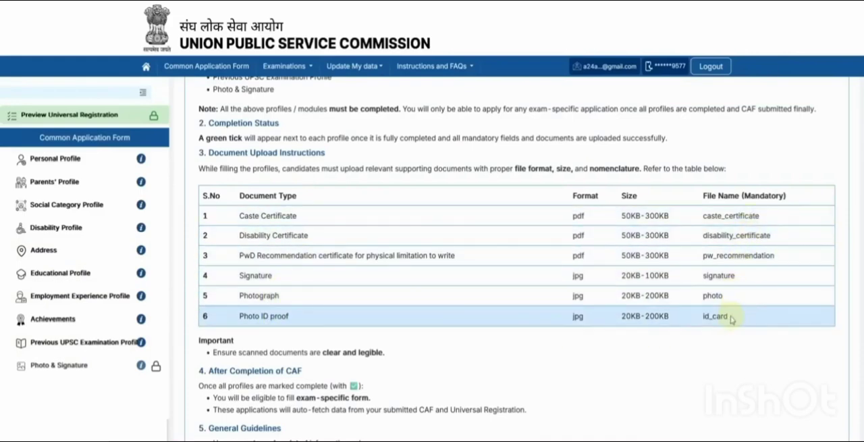
scroll(408, 331, down, 2)
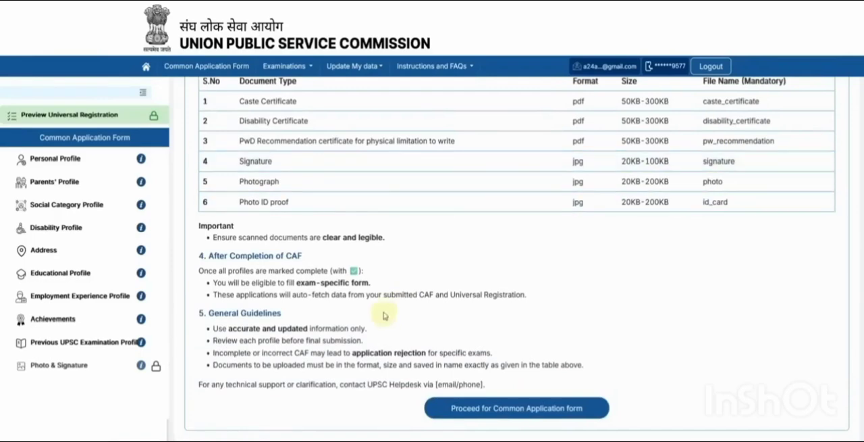
click(503, 408)
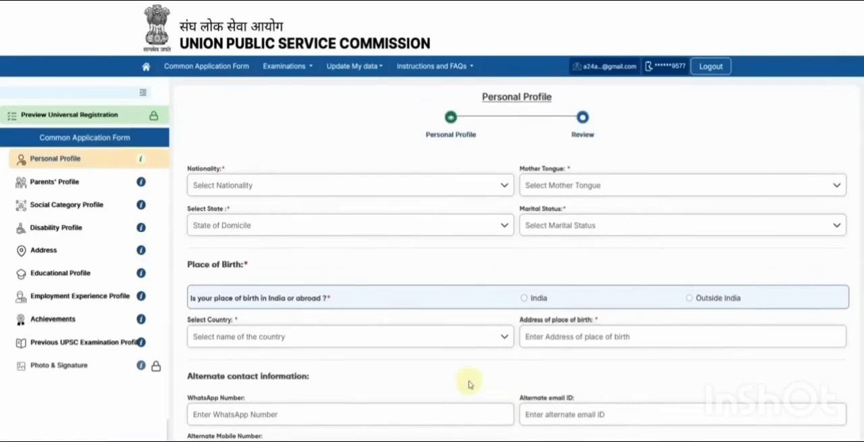
Set the nationality to Citizen of India and the minority status to No in the Personal Profile.
click(230, 193)
click(227, 204)
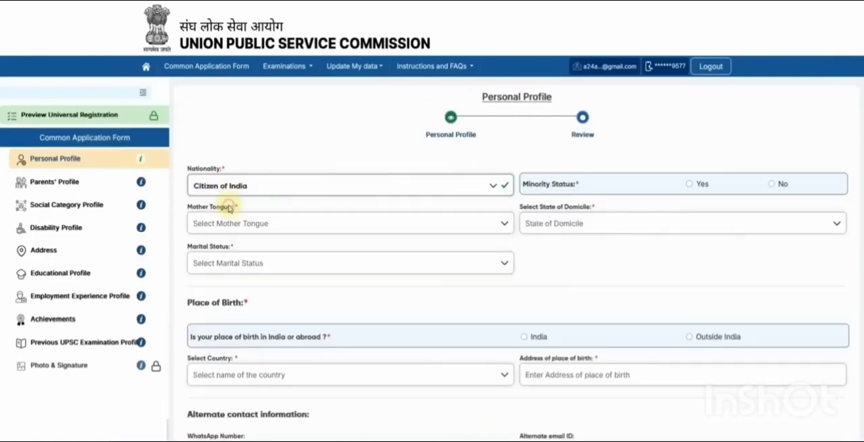
click(689, 185)
click(320, 224)
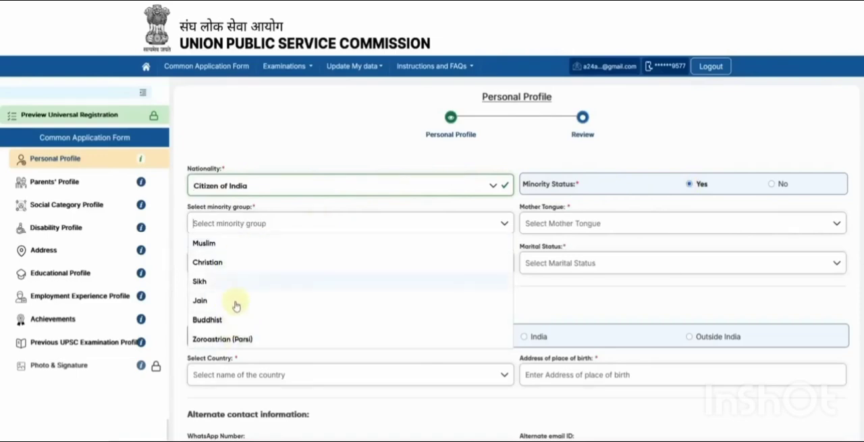
click(772, 184)
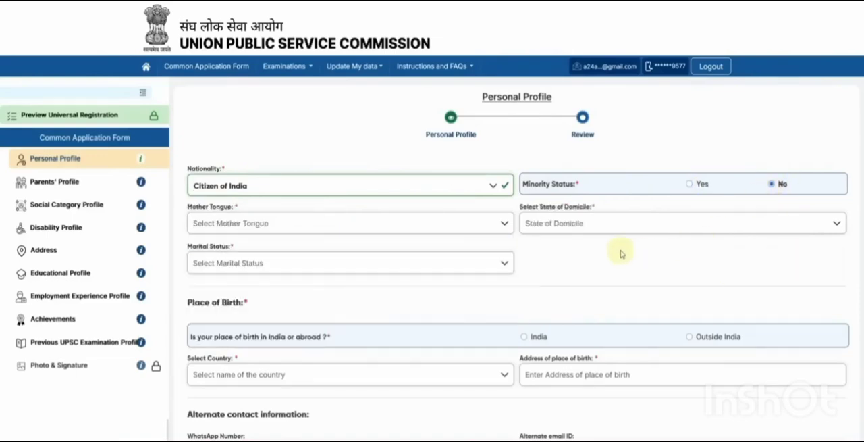
Set the mother tongue to Hindi and the state of domicile to Rajasthan.
scroll(594, 250, down, 1)
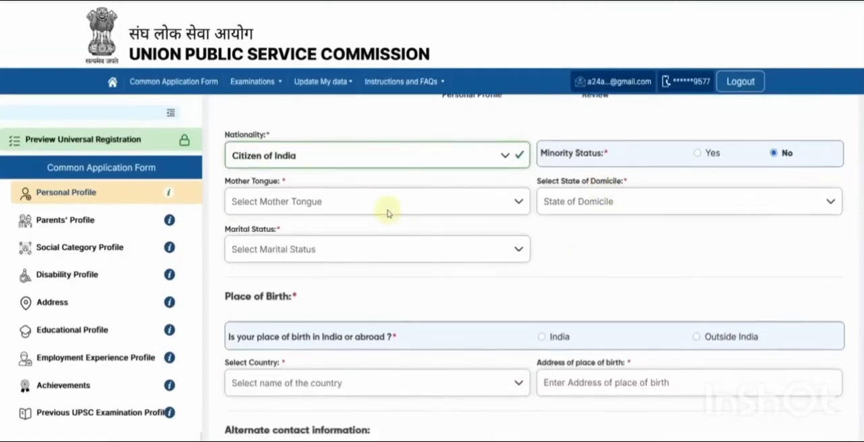
click(377, 204)
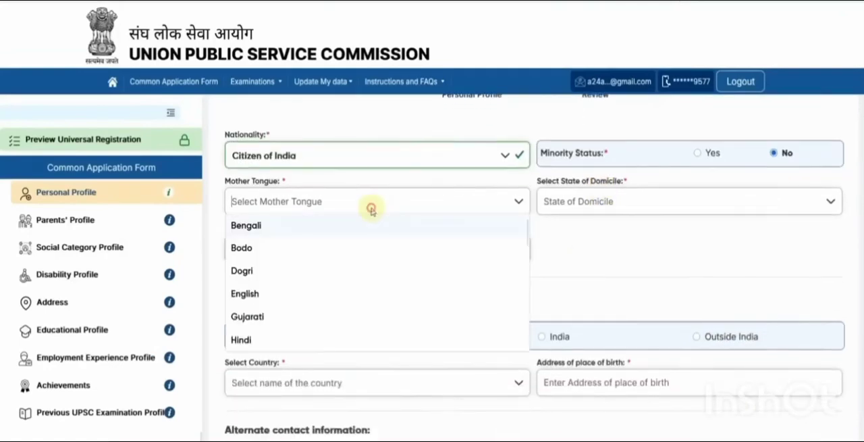
click(297, 337)
click(589, 207)
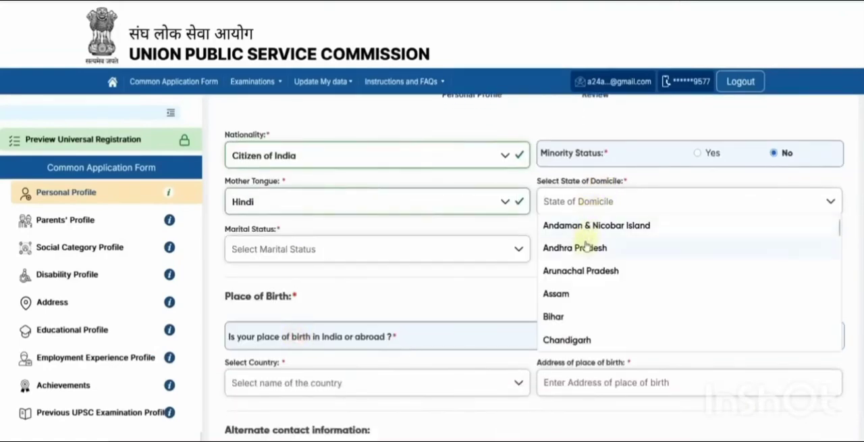
scroll(589, 255, down, 6)
scroll(589, 262, down, 3)
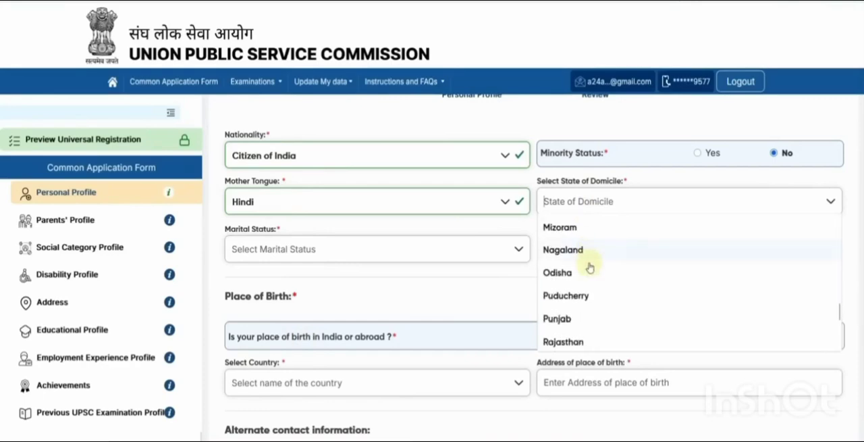
click(560, 339)
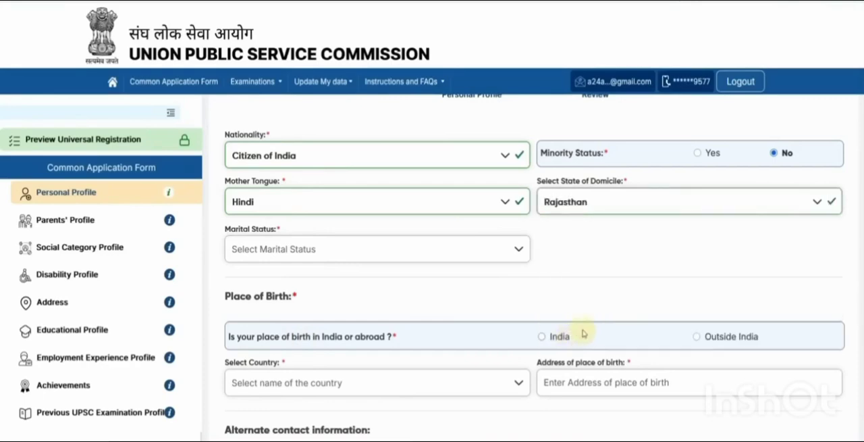
Set the marital status to Unmarried and state that the place of birth is in India.
click(361, 250)
click(291, 327)
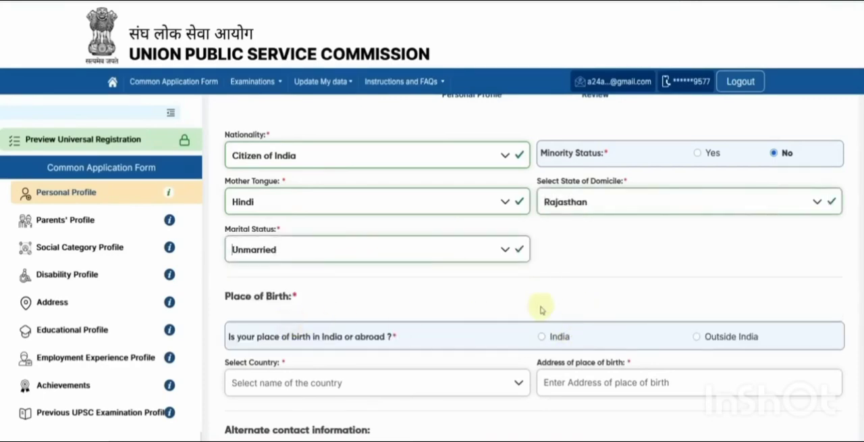
scroll(272, 268, down, 2)
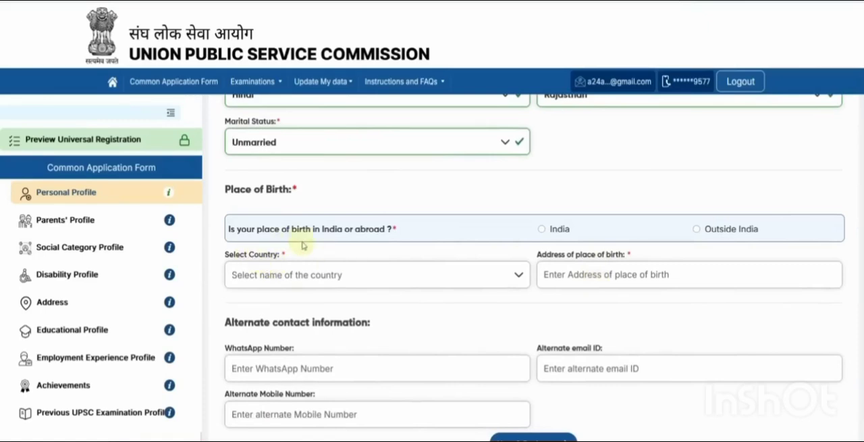
click(543, 229)
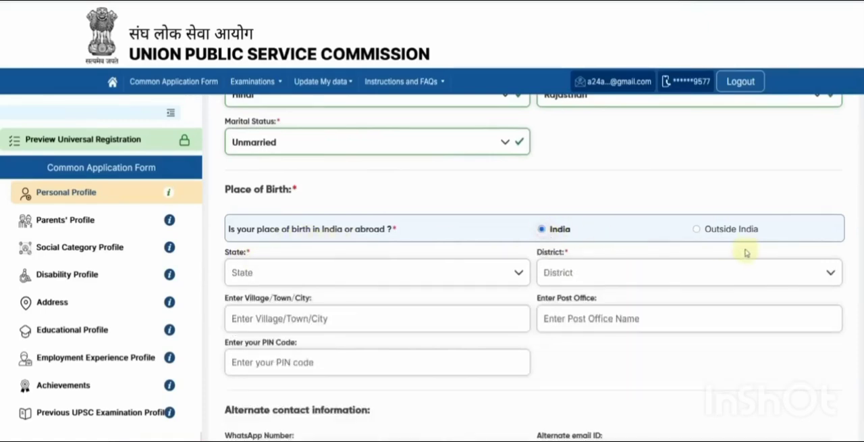
Set the place of birth to the state Rajasthan and the district Alwar.
click(315, 269)
scroll(311, 351, down, 9)
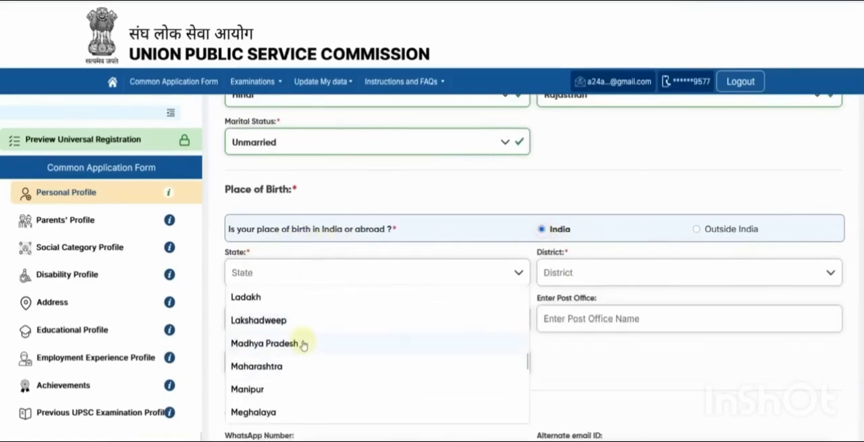
click(269, 364)
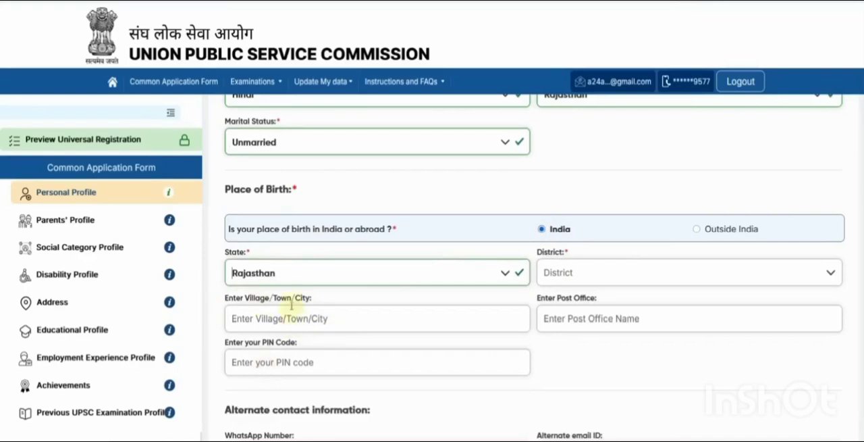
click(544, 273)
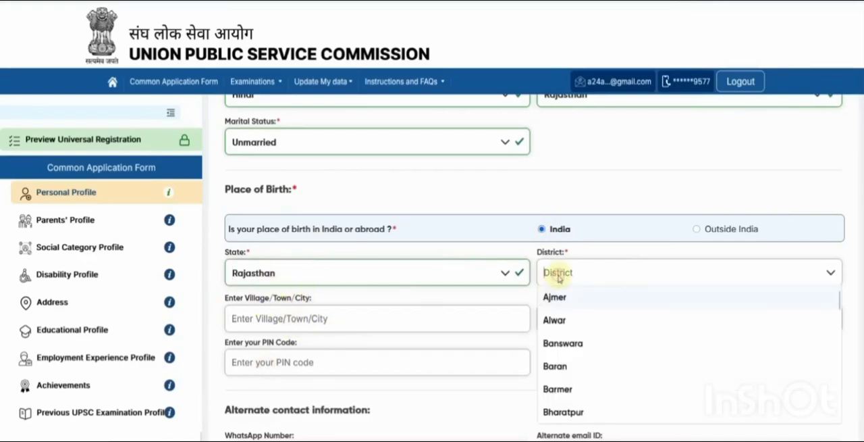
click(555, 318)
scroll(566, 325, down, 1)
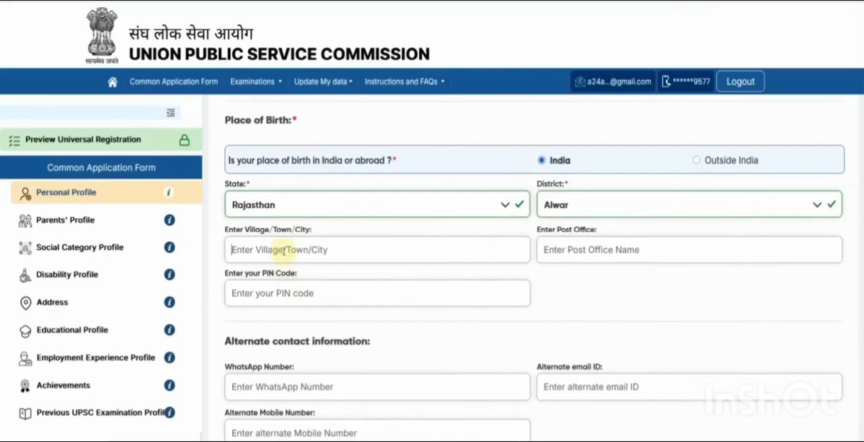
Complete the place of birth with Alwar as town and post office plus the postal PIN code, and proceed to the Parents' Profile.
text(AlwaR)
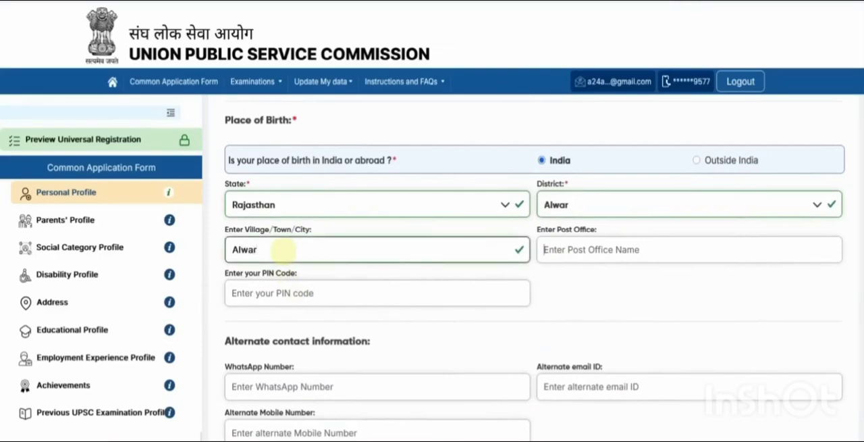
text(A)
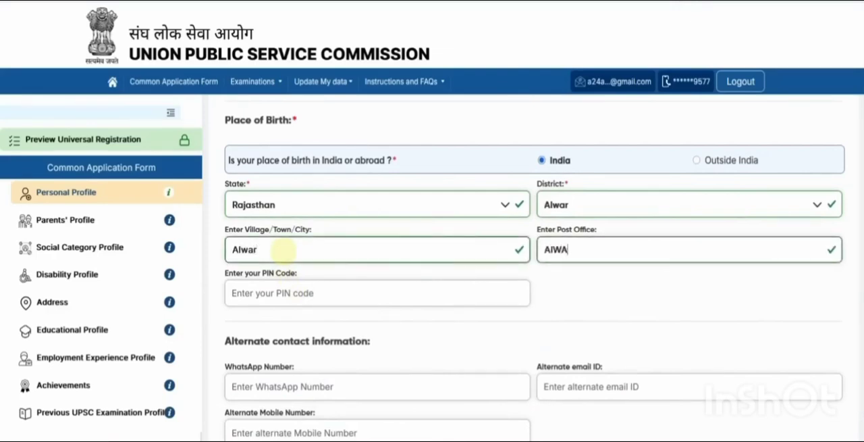
text(lwar301001)
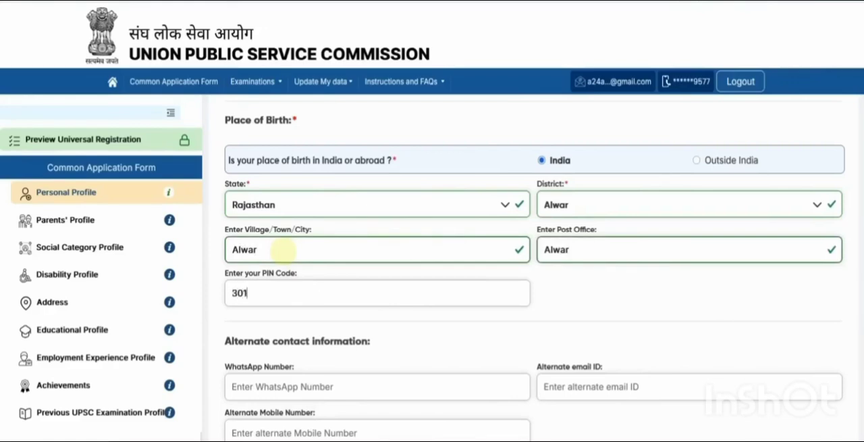
click(574, 319)
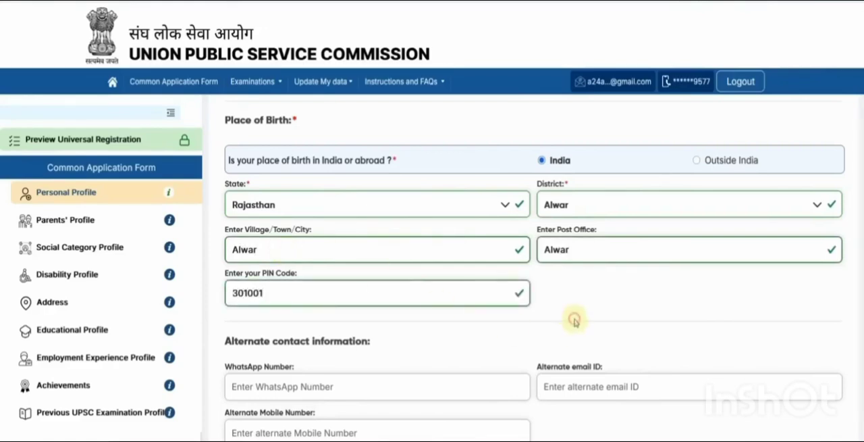
scroll(560, 317, down, 1)
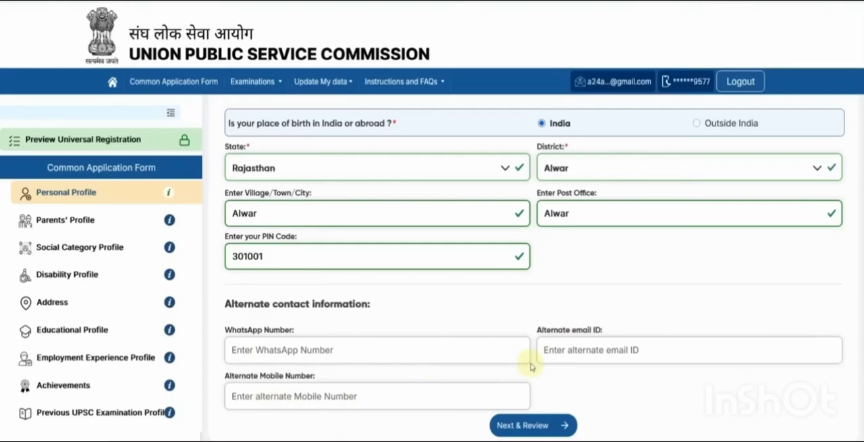
click(527, 427)
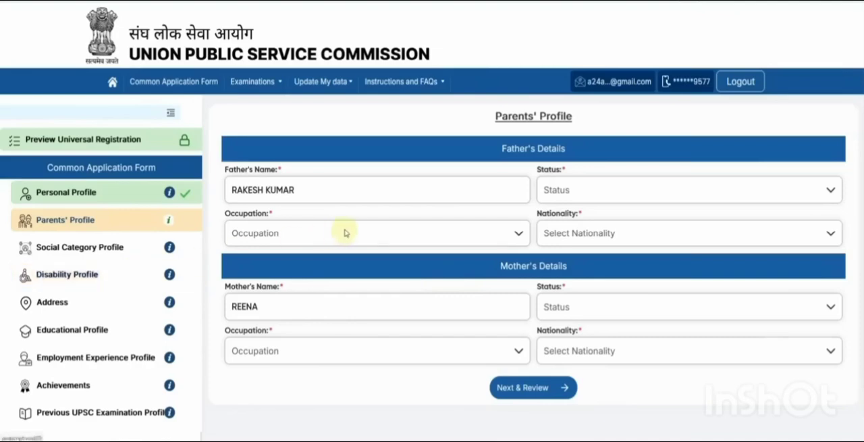
Set the father's status to Alive and his occupation to Self Employed.
click(574, 195)
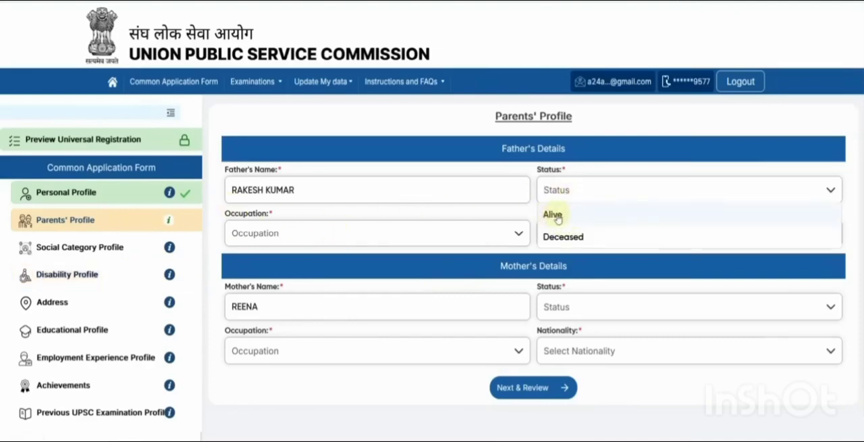
click(554, 215)
click(314, 229)
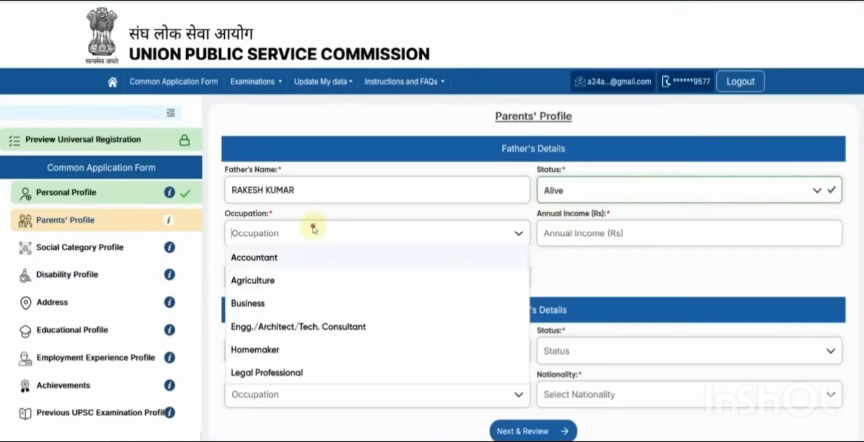
scroll(305, 304, down, 3)
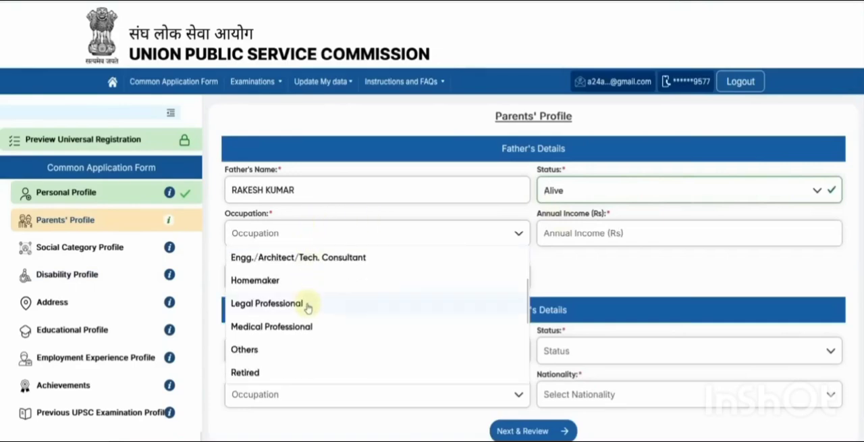
click(300, 327)
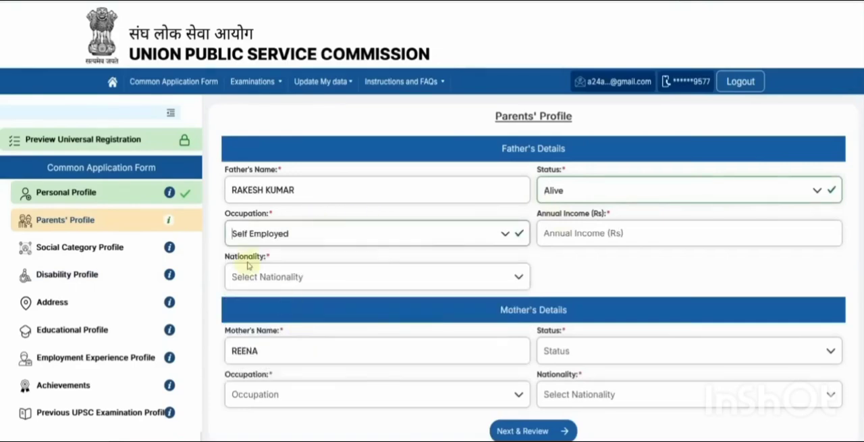
Set the father's annual income to Rs 250000 and his nationality to Citizen of India.
click(557, 243)
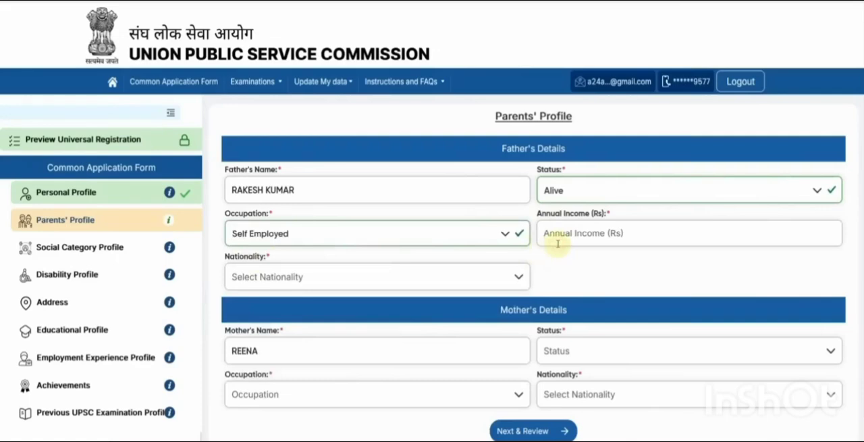
text(250000)
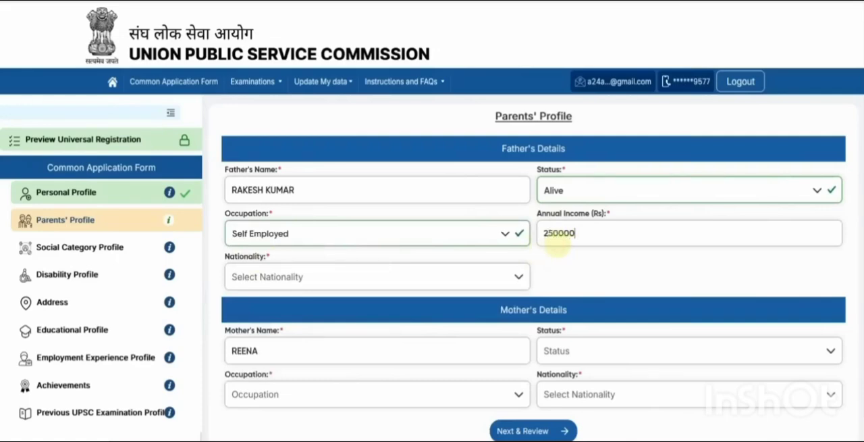
click(358, 273)
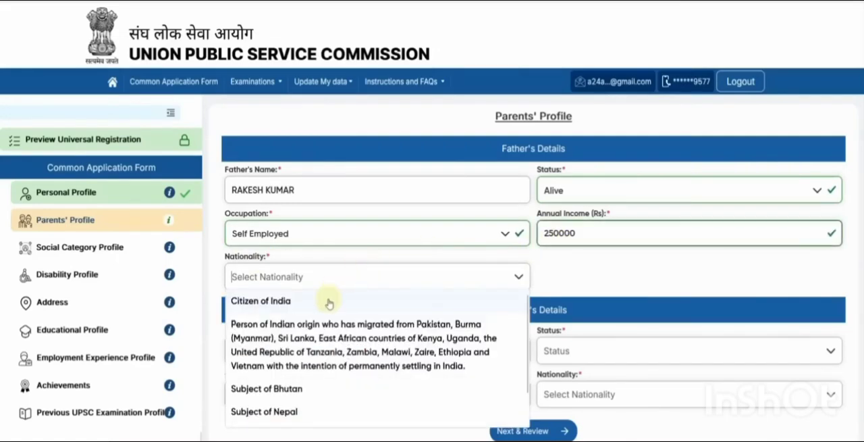
click(329, 303)
Open the choices for the state to which the father originally belongs and browse them.
click(586, 276)
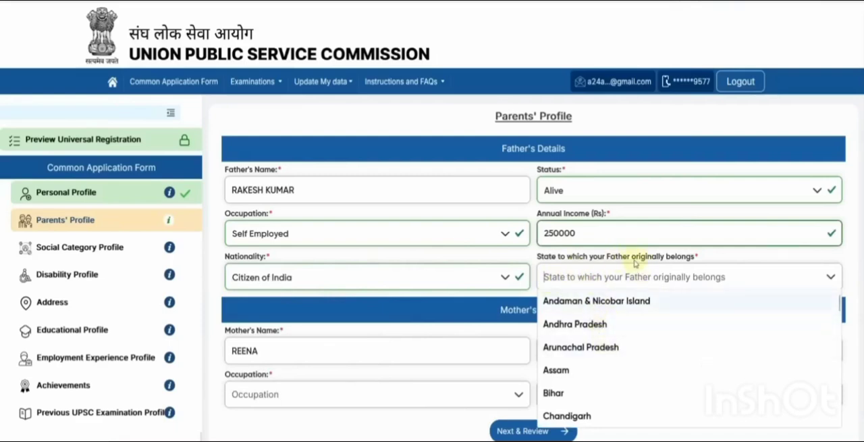
scroll(596, 366, down, 5)
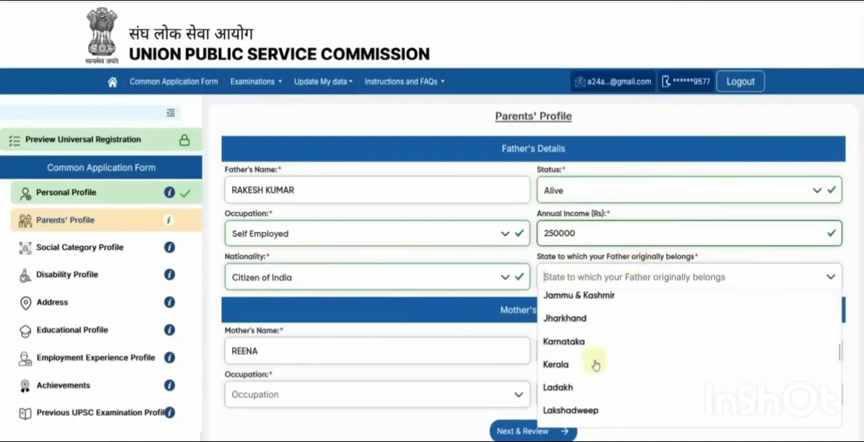
scroll(596, 365, down, 6)
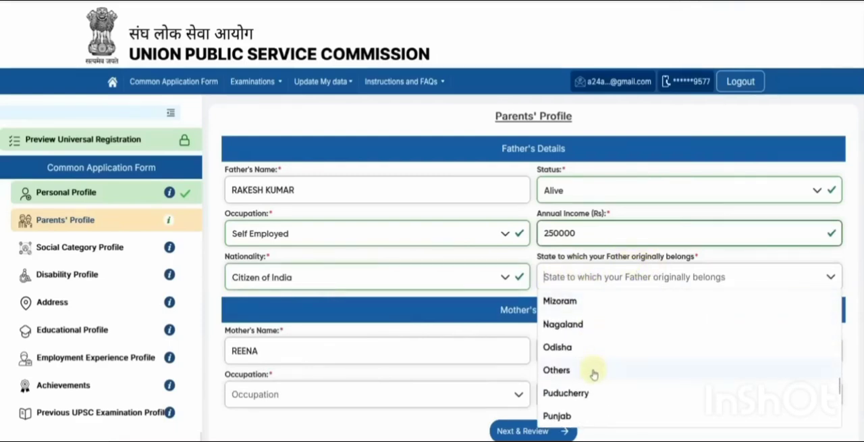